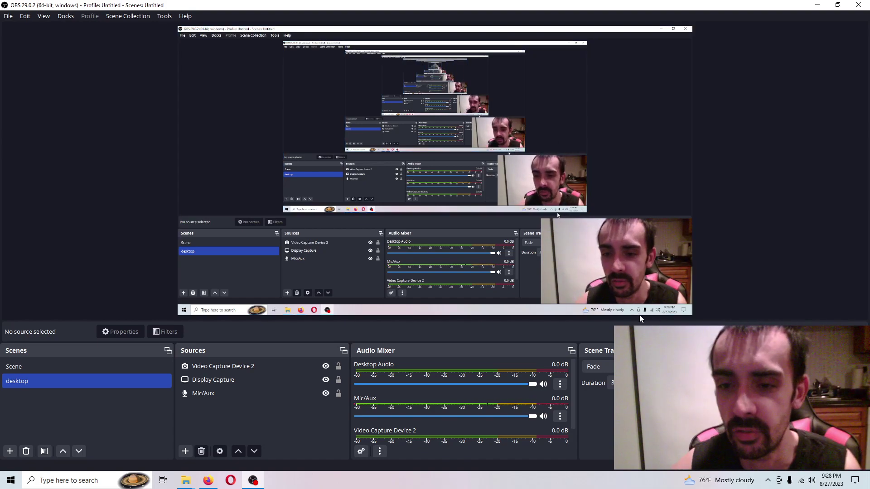
Shrink the OBS webcam overlay by dragging it into the scene's lower-right corner
{"action": "left_click", "coordinate": [577, 251]}
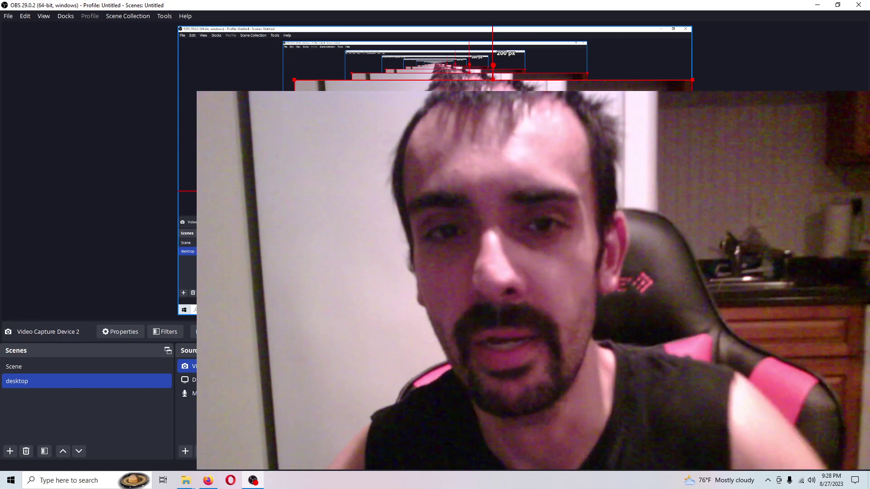
{"action": "left_click_drag", "start_coordinate": [294, 80], "coordinate": [561, 230]}
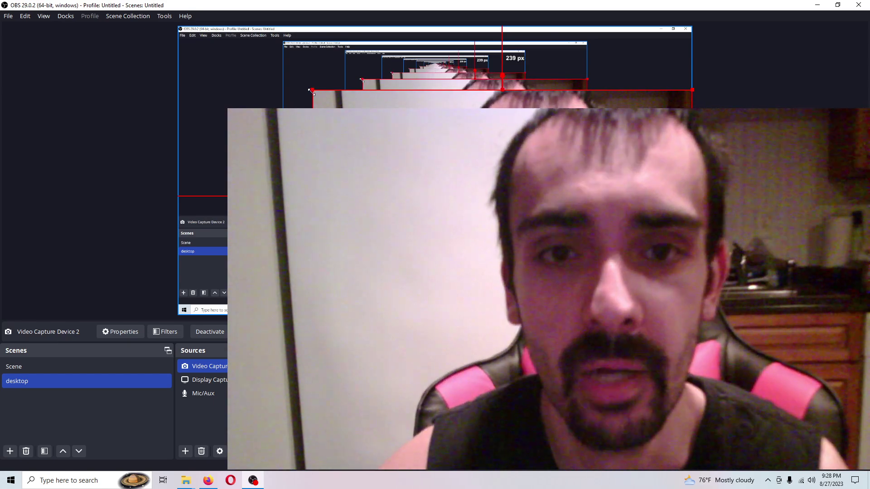
{"action": "left_click_drag", "start_coordinate": [313, 90], "coordinate": [543, 209]}
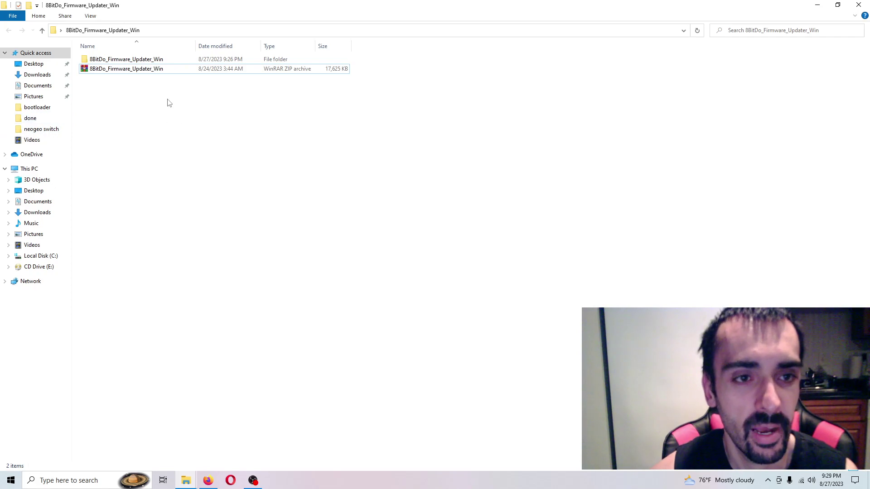
Open the inner 8BitDo_Firmware_Updater_Win folder and bring up the 8BitDo Firmware Updater's context menu
{"action": "double_click", "coordinate": [132, 61]}
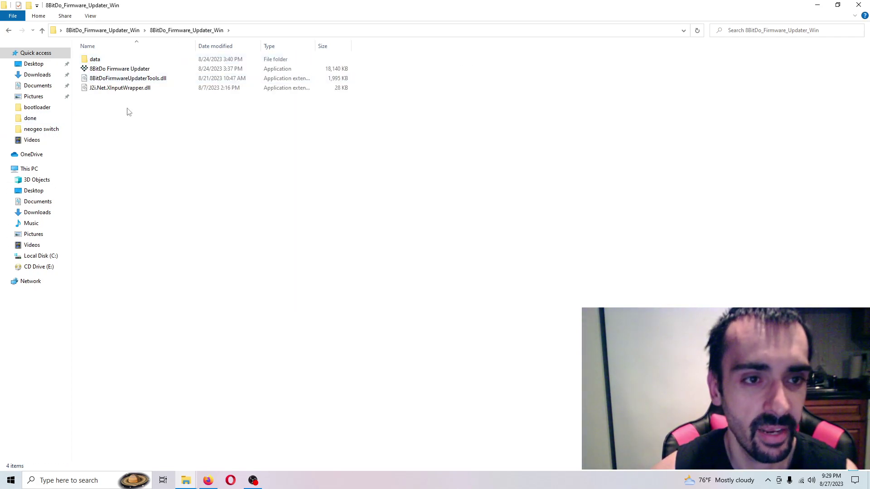
{"action": "left_click", "coordinate": [42, 32]}
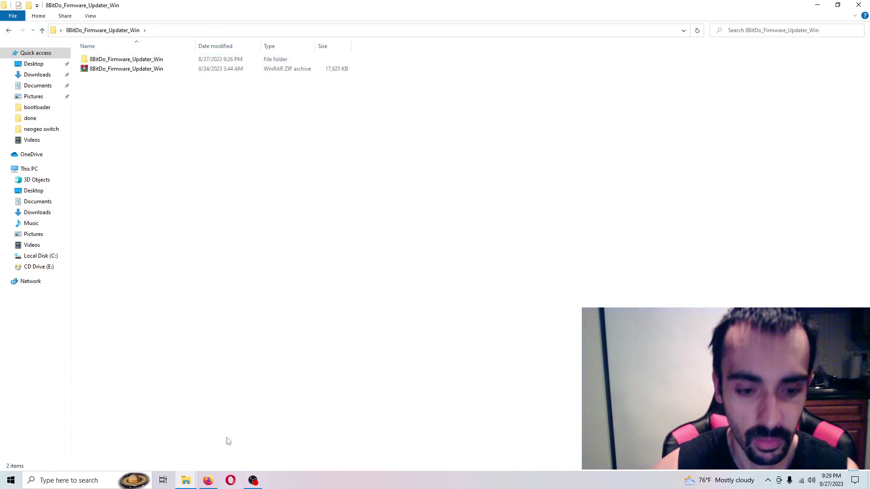
{"action": "key", "text": "alt+Tab"}
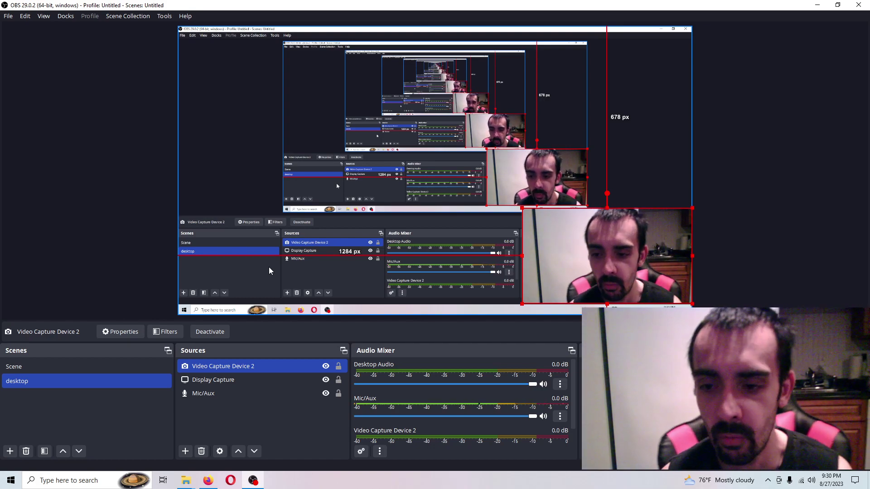
{"action": "key", "text": "alt+Tab"}
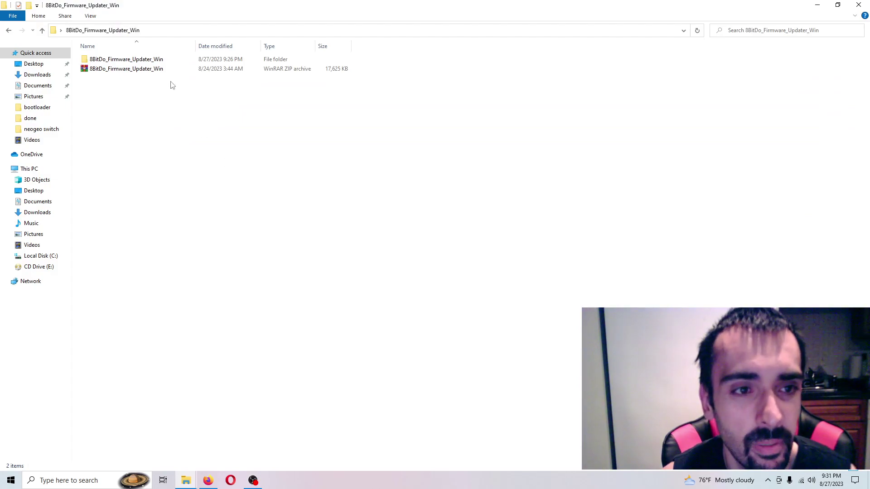
{"action": "double_click", "coordinate": [143, 62]}
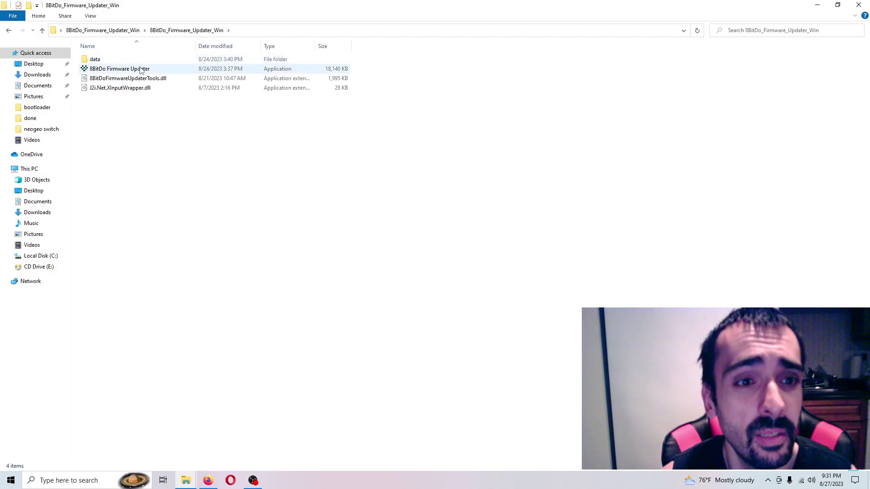
{"action": "right_click", "coordinate": [141, 71]}
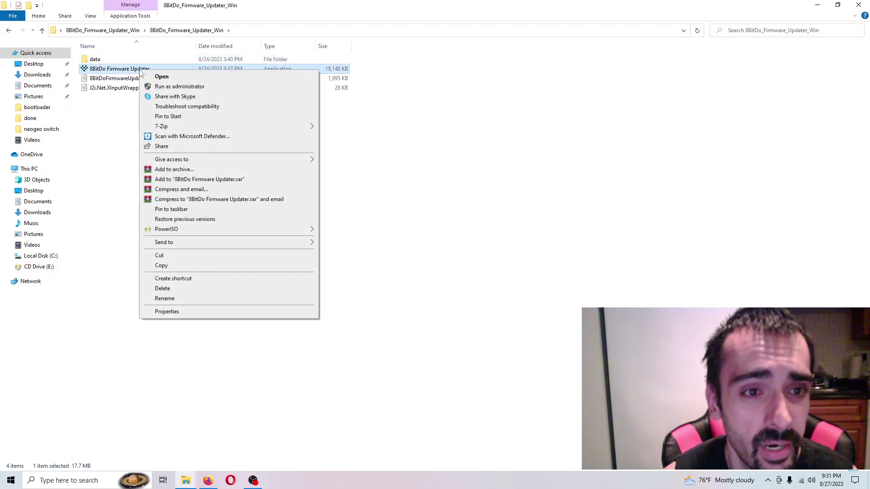
Run the updater as administrator and enable Get beta builds under About Firmware Updater
{"action": "left_click", "coordinate": [195, 86]}
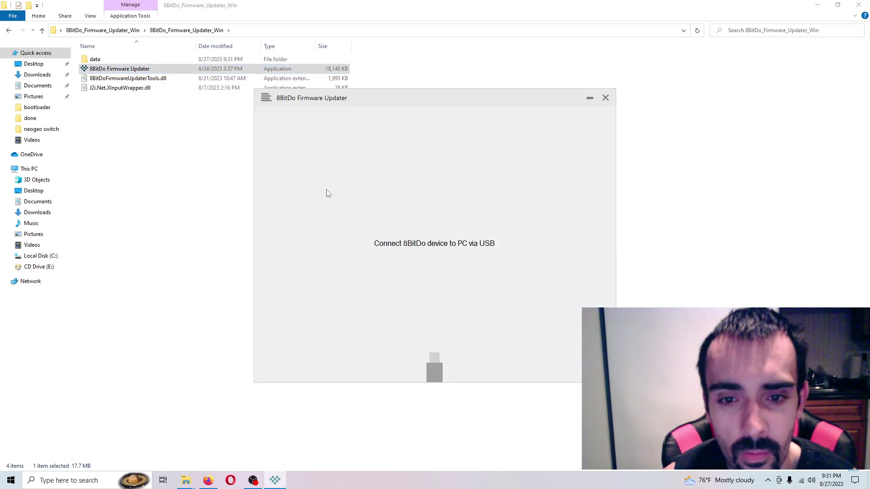
{"action": "left_click", "coordinate": [268, 97]}
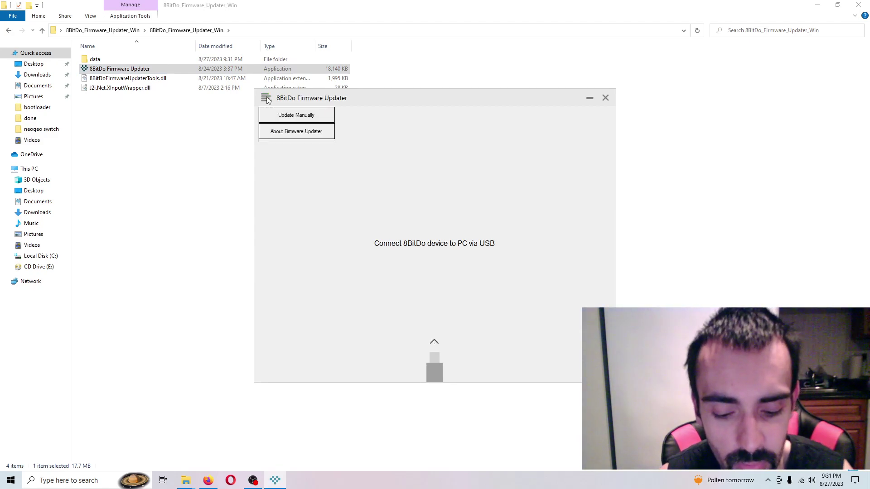
{"action": "left_click", "coordinate": [220, 253]}
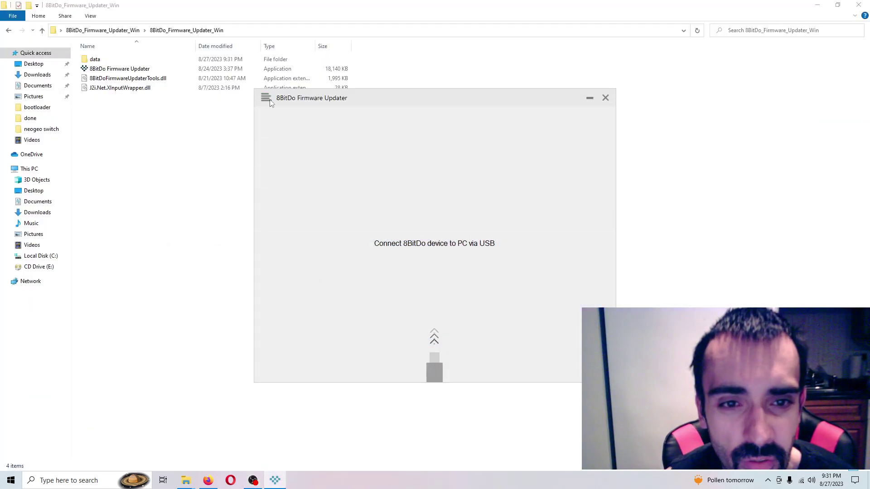
{"action": "left_click", "coordinate": [266, 99]}
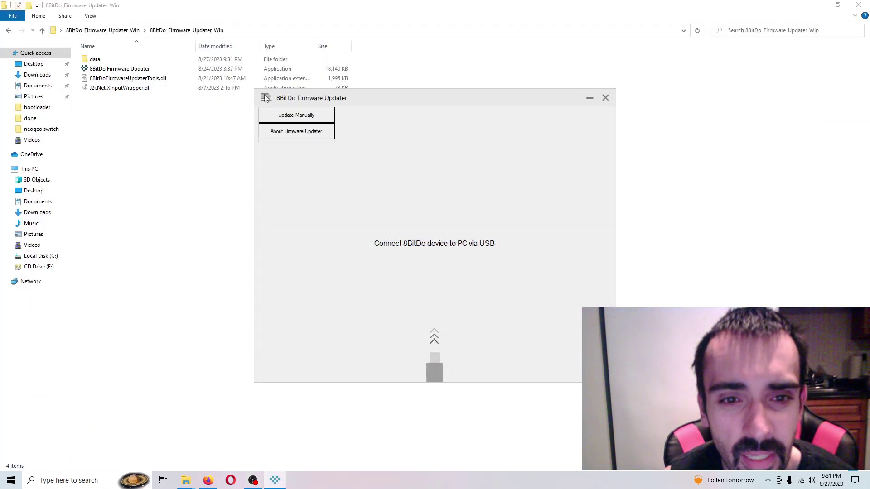
{"action": "left_click", "coordinate": [288, 132]}
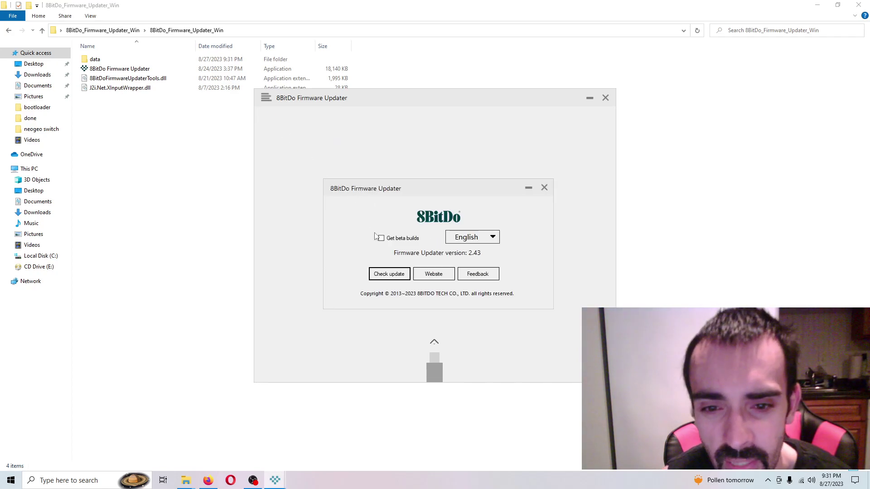
{"action": "left_click", "coordinate": [398, 240]}
{"action": "left_click", "coordinate": [448, 276]}
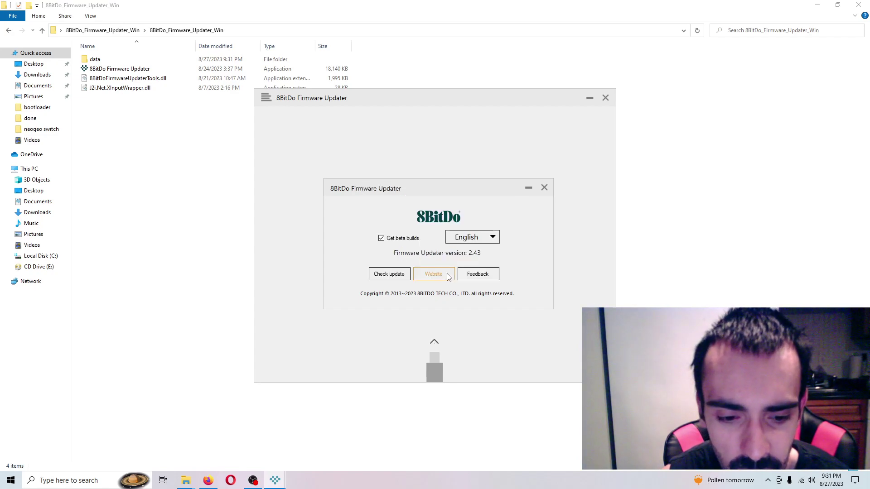
Check for a newer updater version and dismiss the latest-version notice
{"action": "left_click", "coordinate": [253, 480]}
{"action": "left_click", "coordinate": [253, 480]}
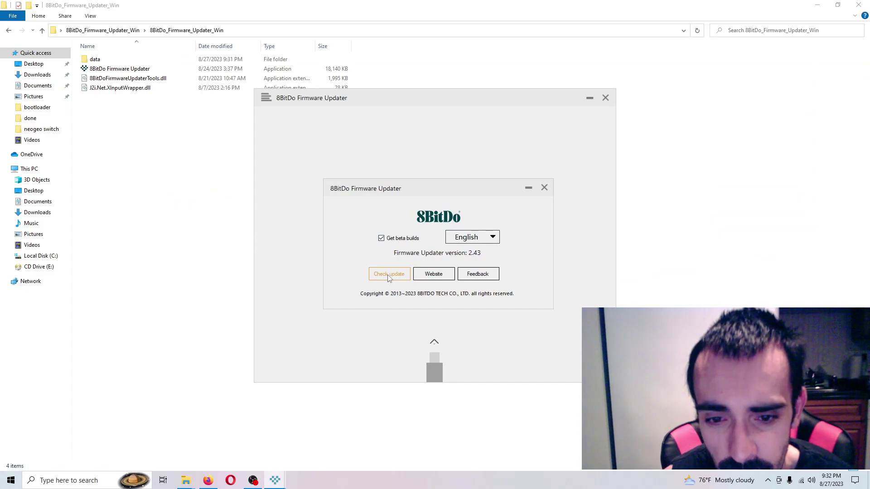
{"action": "left_click", "coordinate": [389, 275]}
{"action": "left_click", "coordinate": [420, 256]}
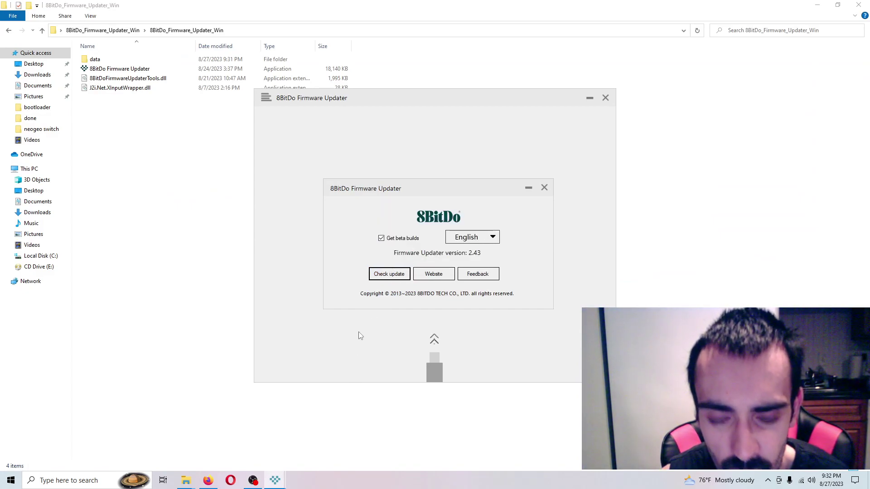
{"action": "left_click", "coordinate": [254, 482]}
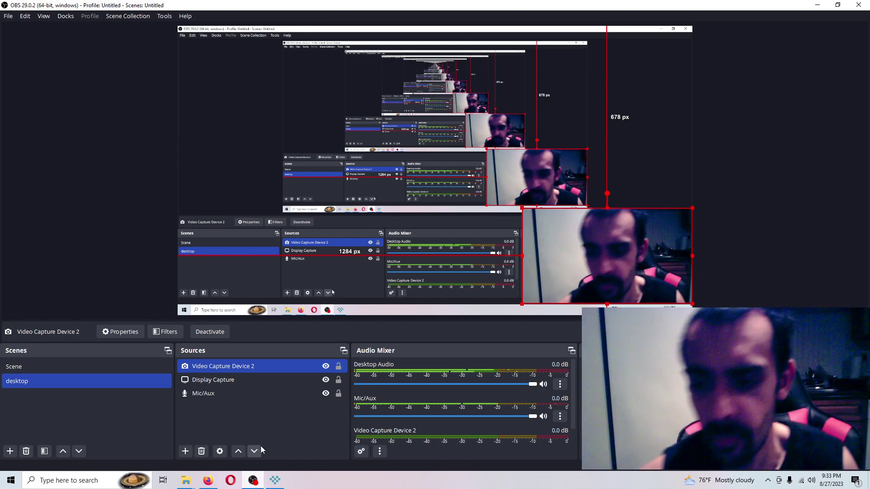
Flash the USB adapter from v1.04 to v1.06 Beta 1 through Update and Prepare to update
{"action": "left_click", "coordinate": [257, 478]}
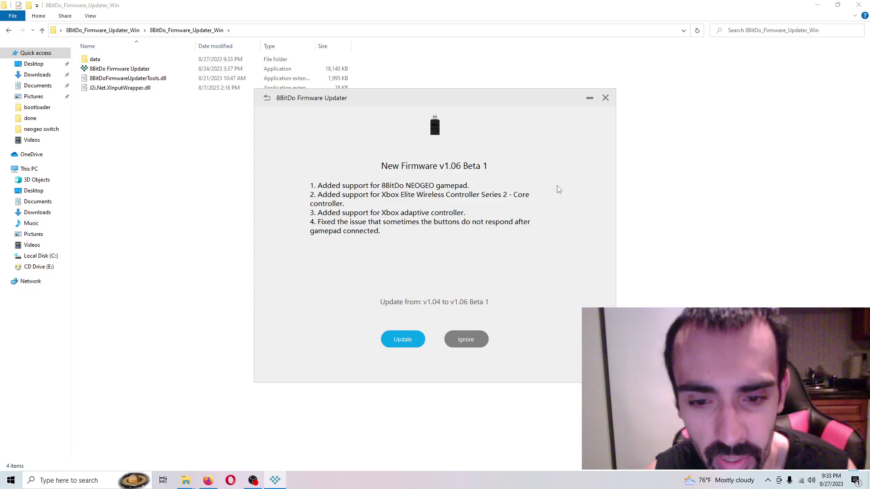
{"action": "left_click", "coordinate": [253, 480]}
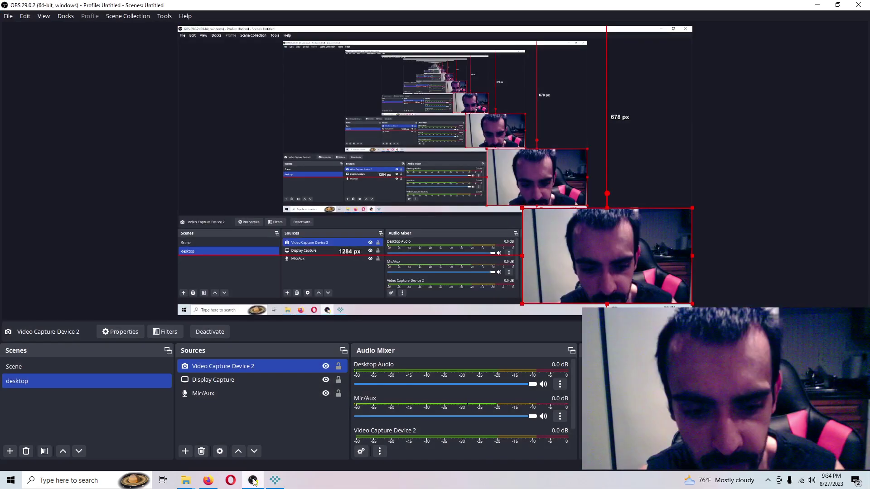
{"action": "left_click", "coordinate": [253, 481]}
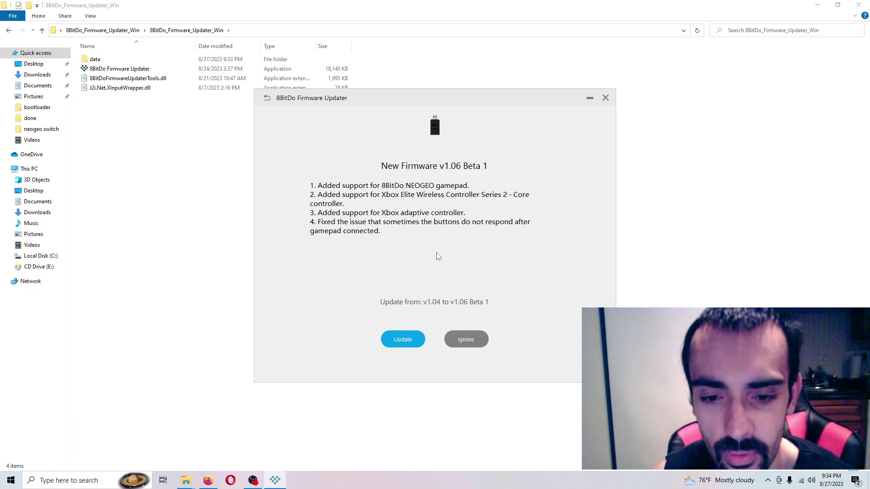
{"action": "left_click", "coordinate": [407, 340]}
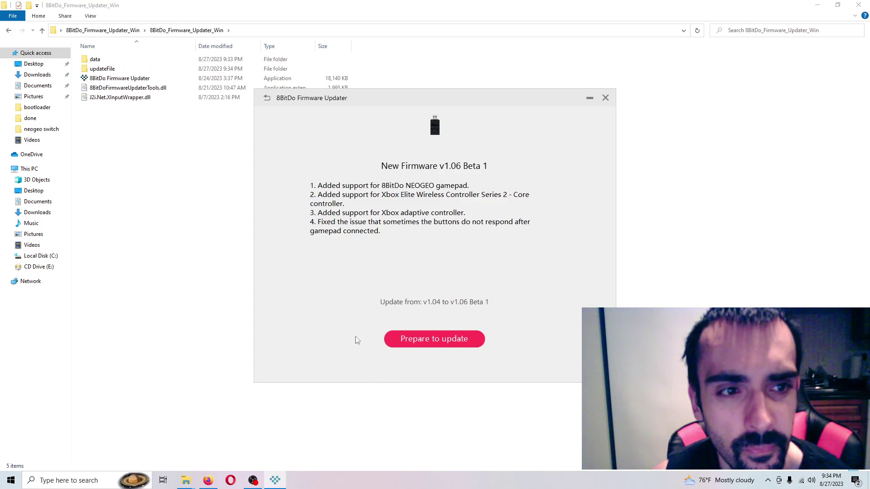
{"action": "left_click", "coordinate": [430, 344]}
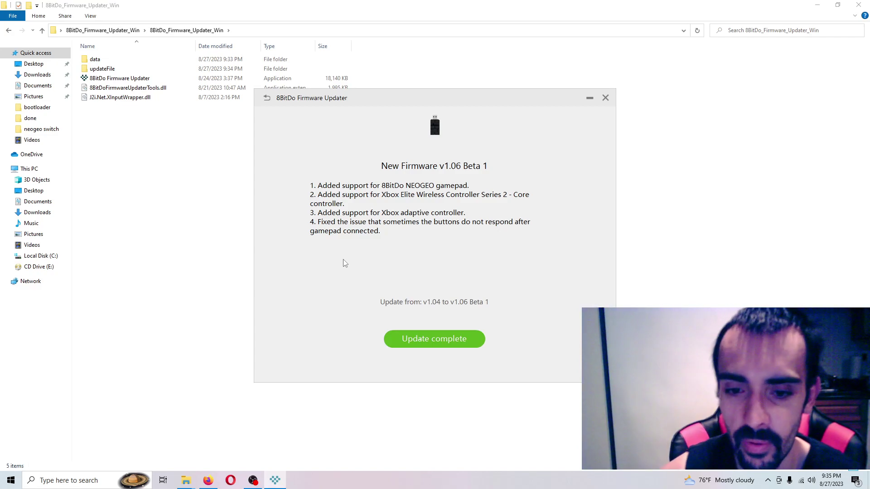
Reflash USB Adapter 2 with the 2023-08-02 V1.06 Beta 1 build from the version list
{"action": "left_click", "coordinate": [417, 341]}
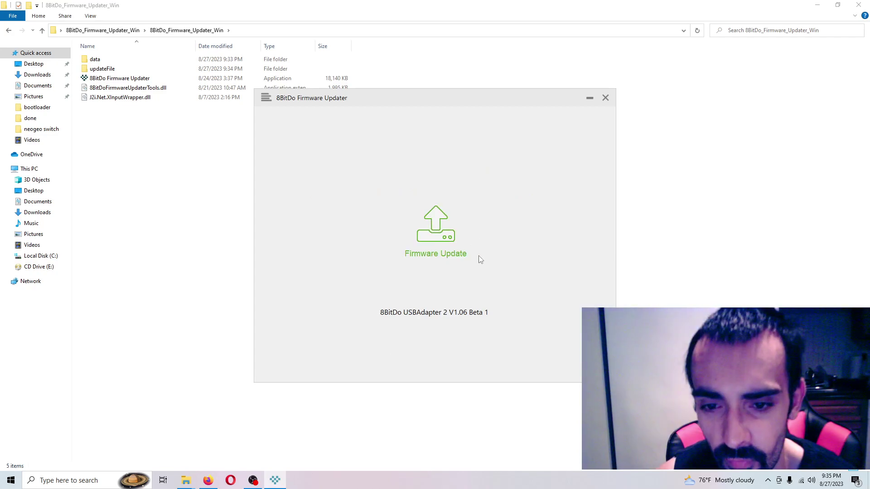
{"action": "left_click", "coordinate": [447, 245]}
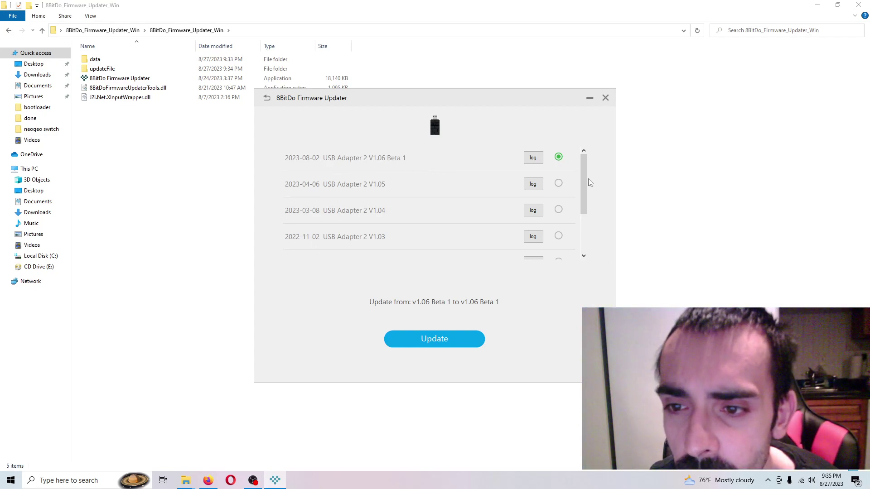
{"action": "mouse_move", "coordinate": [587, 177]}
{"action": "left_mouse_down"}
{"action": "mouse_move", "coordinate": [586, 214]}
{"action": "mouse_move", "coordinate": [583, 167]}
{"action": "left_mouse_up"}
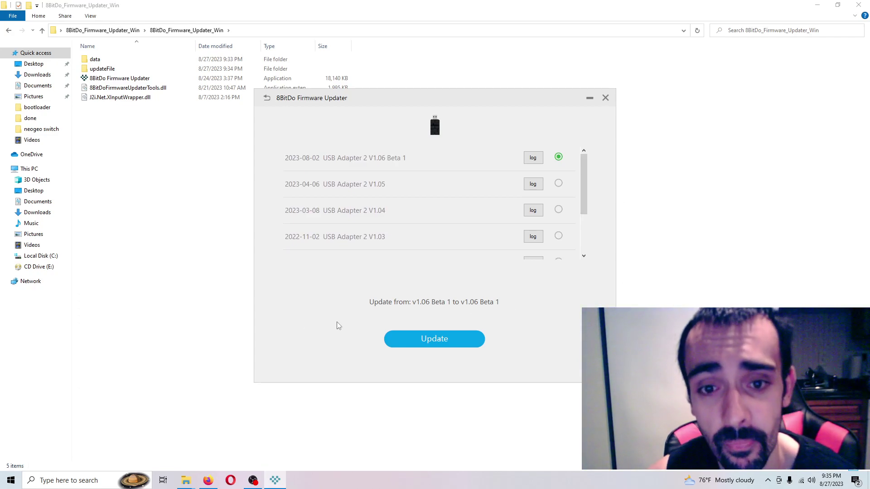
{"action": "left_click", "coordinate": [423, 340]}
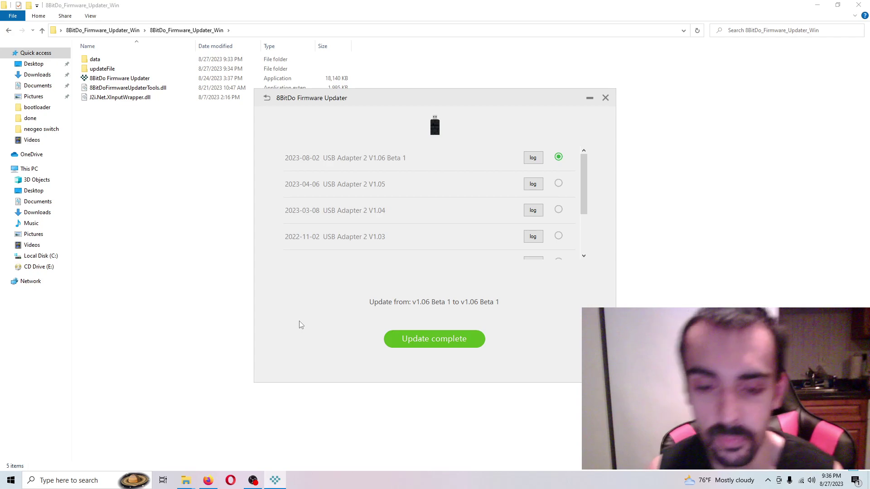
{"action": "left_click", "coordinate": [405, 344]}
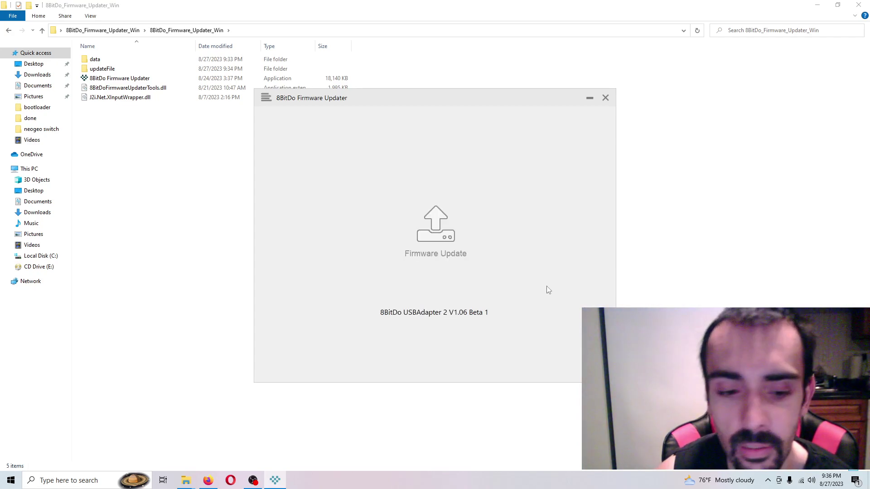
Close the firmware updater and minimize OBS to reveal the updater folder in File Explorer
{"action": "left_click", "coordinate": [606, 100]}
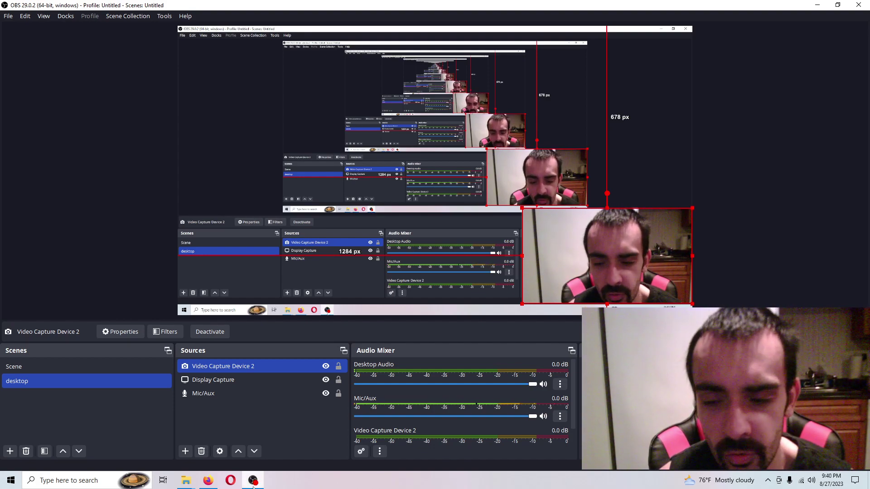
{"action": "left_click", "coordinate": [253, 481]}
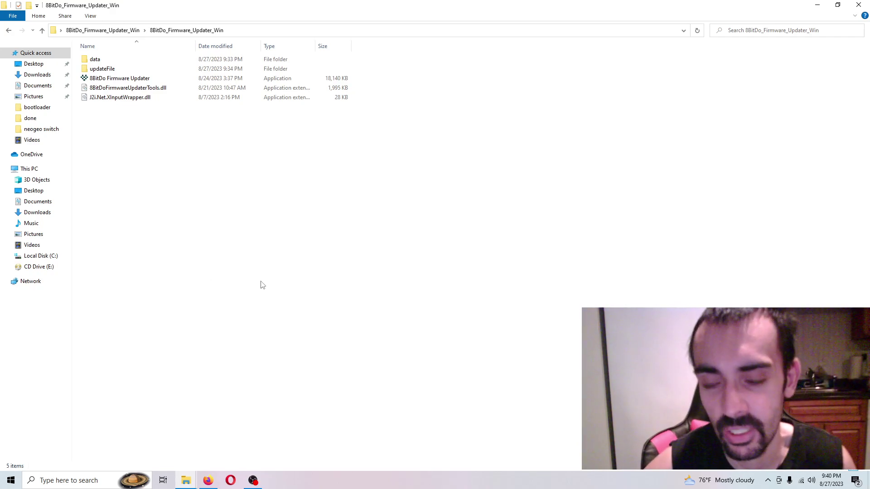
Relaunch 8BitDo Firmware Updater as administrator and accept the offered v1.09 firmware
{"action": "left_click", "coordinate": [126, 78]}
{"action": "right_click", "coordinate": [126, 78]}
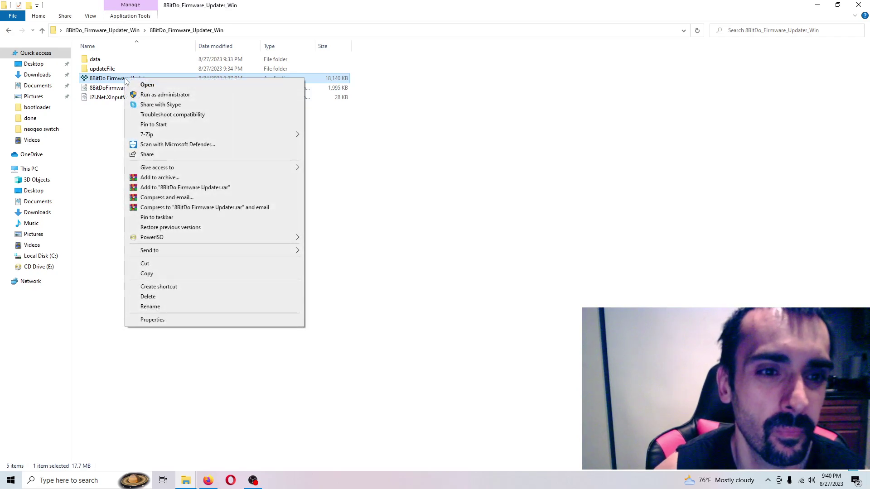
{"action": "left_click", "coordinate": [145, 95]}
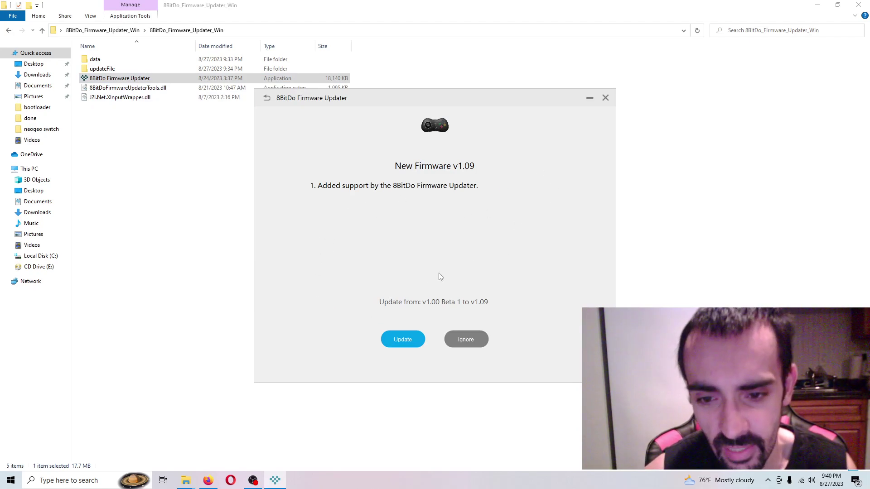
{"action": "left_click", "coordinate": [401, 340]}
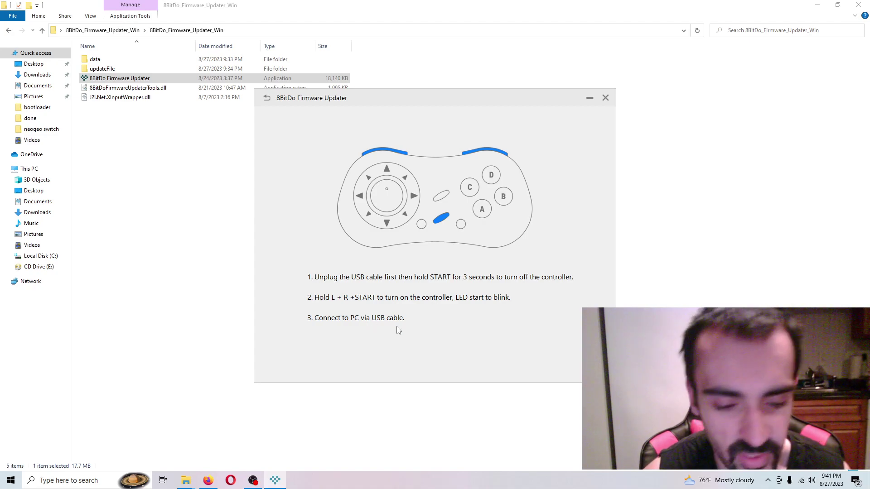
{"action": "left_click", "coordinate": [252, 480]}
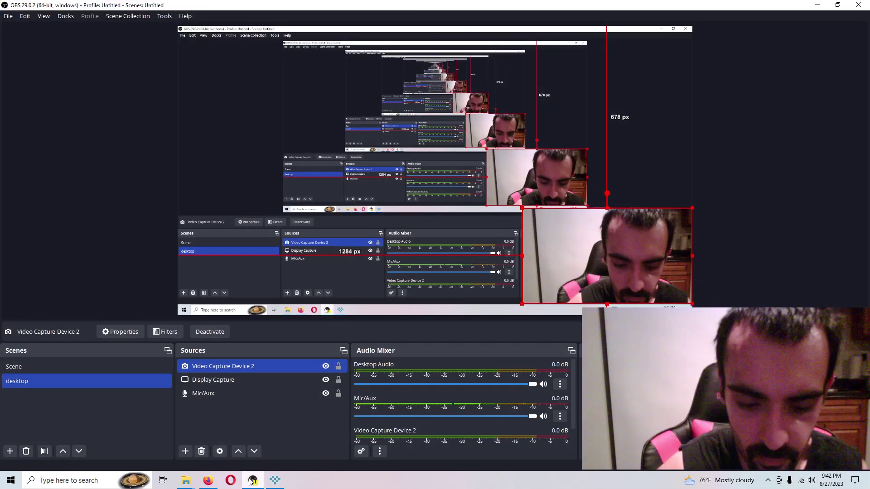
{"action": "left_click", "coordinate": [251, 482]}
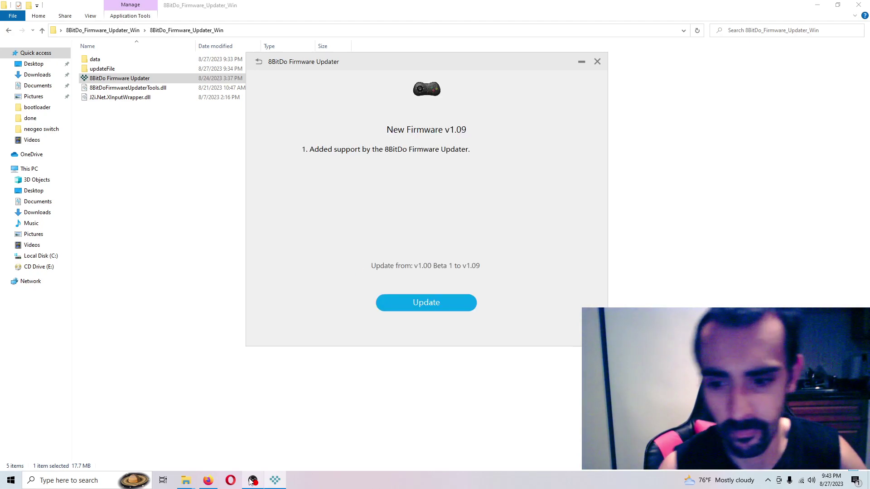
Flash the NEOGEO controller from v1.00 Beta 1 to firmware v1.09
{"action": "key", "text": "Return"}
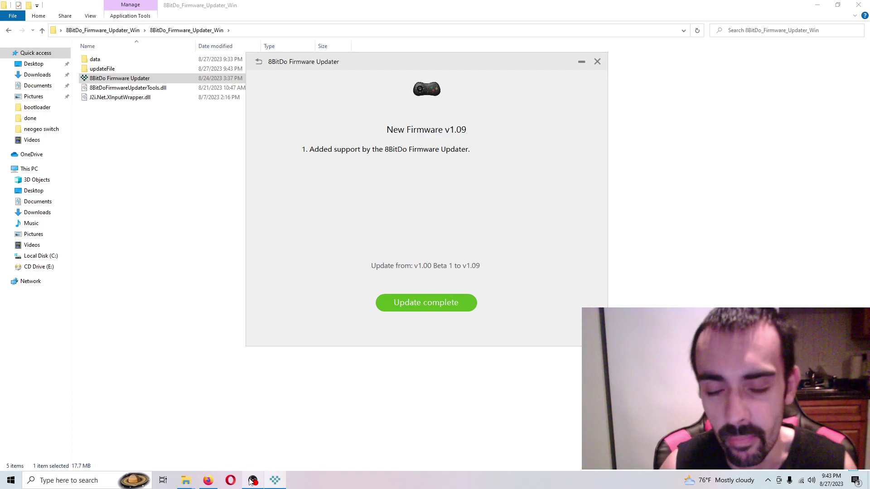
Confirm the controller's firmware page lists NEOGEO V1.09, then bring up the Switch feed in OBS
{"action": "left_click", "coordinate": [451, 310]}
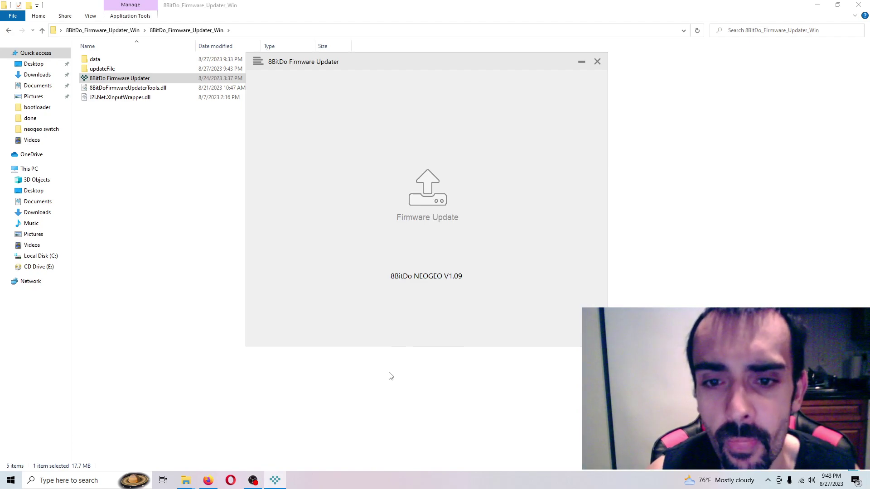
{"action": "left_click", "coordinate": [434, 206]}
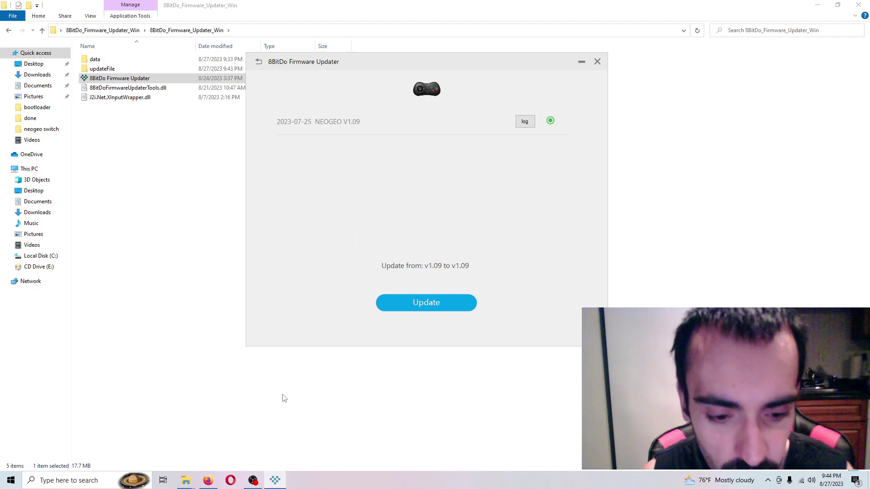
{"action": "left_click", "coordinate": [253, 481]}
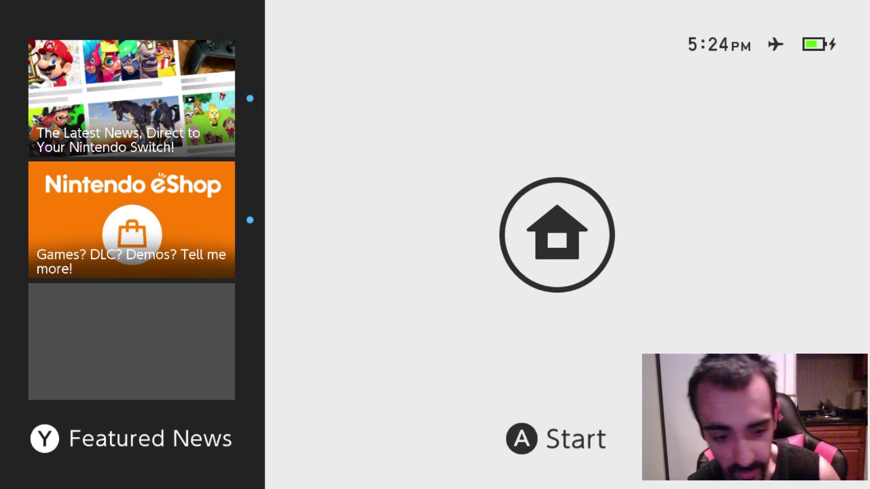
Wake the Switch and scroll the All Software library to the end and back
{"action": "key", "text": "a"}
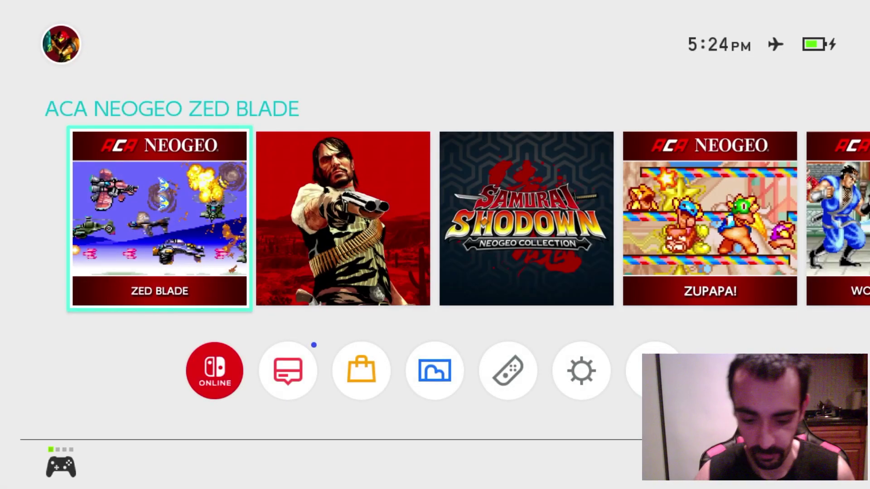
{"action": "key", "text": "Down"}
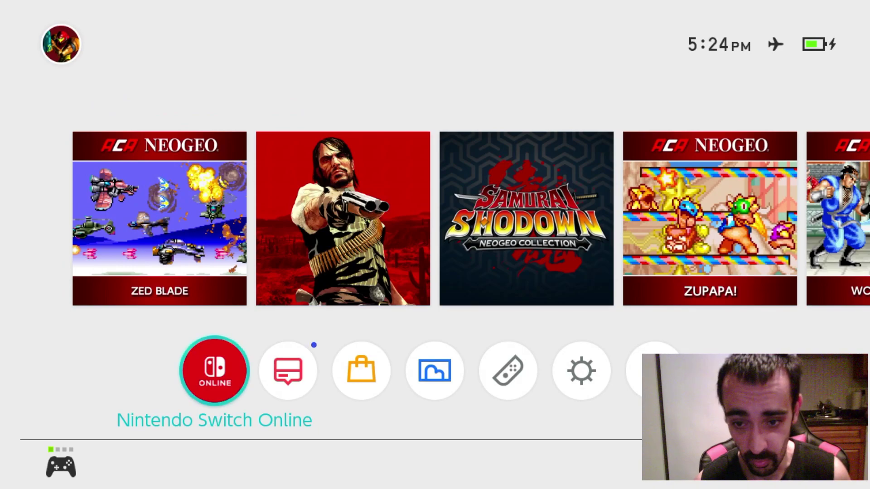
{"action": "key", "text": "Right"}
{"action": "key", "text": "Right"}
{"action": "key", "text": "Right"}
{"action": "key", "text": "Up"}
{"action": "key", "text": "Right"}
{"action": "key", "text": "Right"}
{"action": "key", "text": "Right"}
{"action": "key", "text": "Right"}
{"action": "key", "text": "Right"}
{"action": "key", "text": "Right"}
{"action": "key", "text": "Right"}
{"action": "key", "text": "Right"}
{"action": "key", "text": "a"}
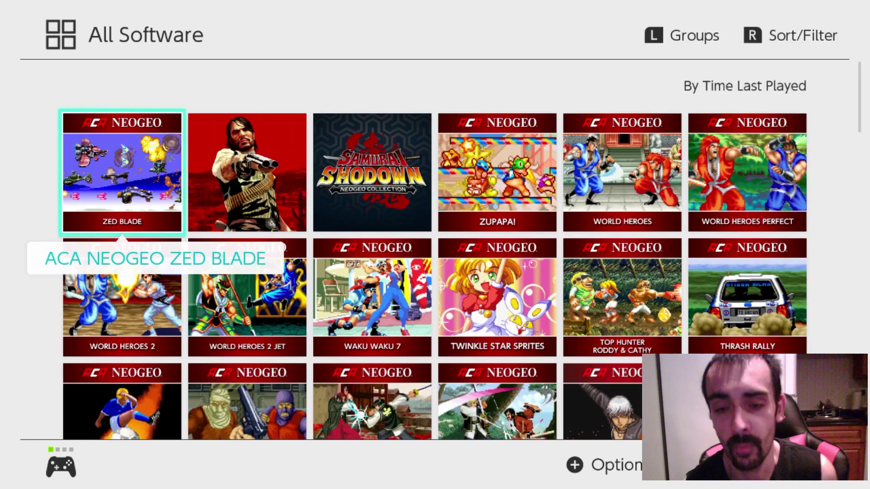
{"action": "key", "text": "Down"}
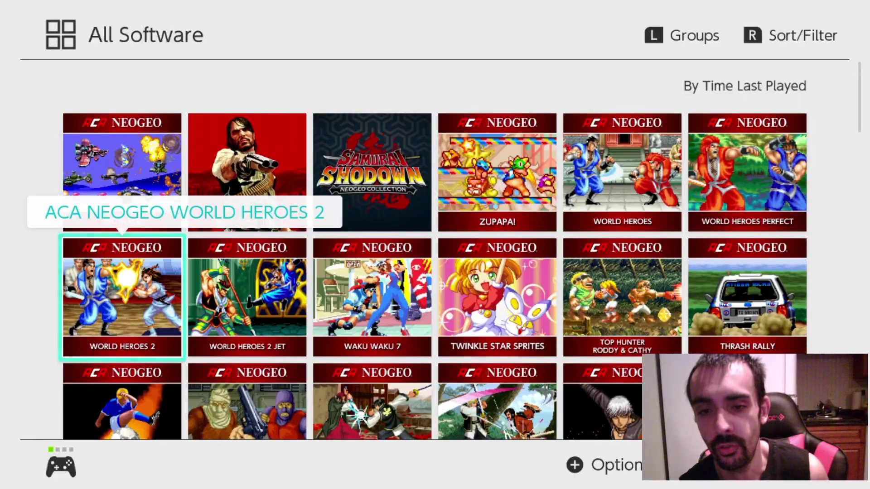
{"action": "key", "text": "Down"}
{"action": "key", "text": "Down"}
{"action": "key", "text": "Down"}
{"action": "key", "text": "Down"}
{"action": "key", "text": "Down"}
{"action": "key", "text": "Down"}
{"action": "key", "text": "Down"}
{"action": "key", "text": "Down"}
{"action": "key", "text": "Down"}
{"action": "key", "text": "Down"}
{"action": "key", "text": "Down"}
{"action": "key", "text": "Down"}
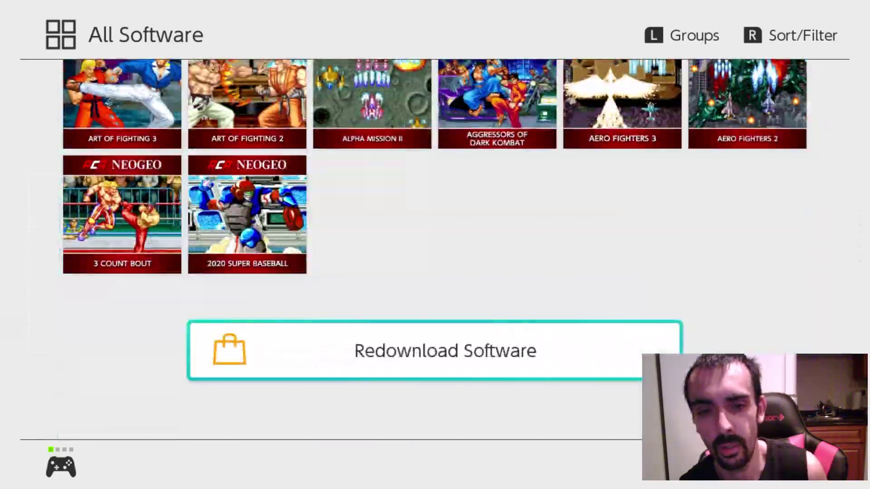
{"action": "key", "text": "Up"}
{"action": "key", "text": "Up"}
{"action": "key", "text": "Up"}
{"action": "key", "text": "Up"}
{"action": "key", "text": "Up"}
{"action": "key", "text": "Up"}
{"action": "key", "text": "Up"}
{"action": "key", "text": "Up"}
{"action": "key", "text": "Up"}
{"action": "key", "text": "Up"}
{"action": "key", "text": "Up"}
{"action": "key", "text": "Up"}
{"action": "key", "text": "Up"}
{"action": "key", "text": "Up"}
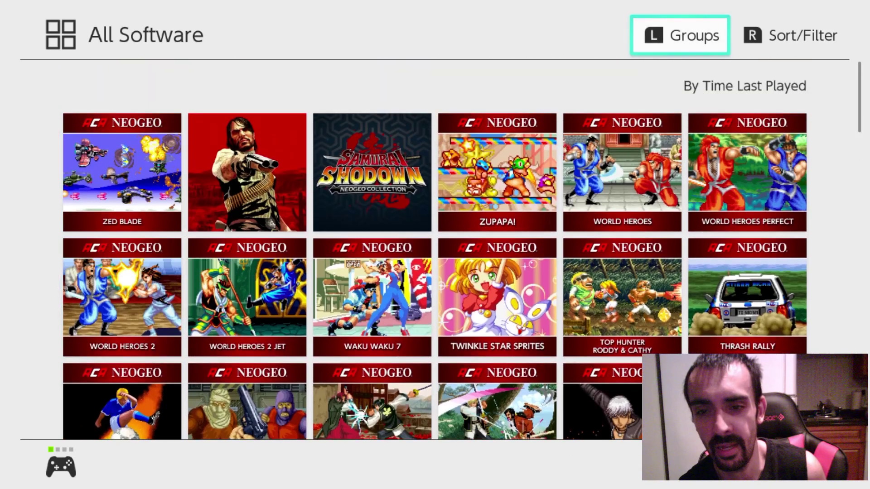
{"action": "key", "text": "Escape"}
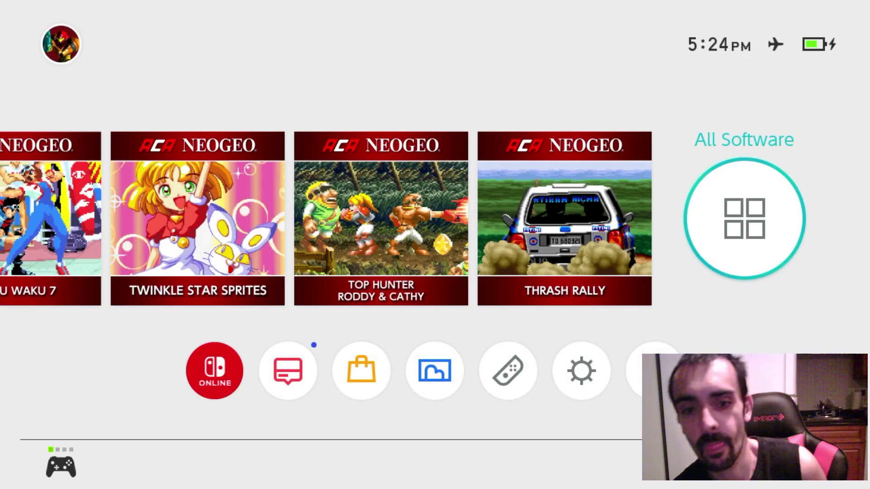
Move down to the system shortcuts row and open System Settings
{"action": "key", "text": "Left"}
{"action": "key", "text": "Left"}
{"action": "key", "text": "Left"}
{"action": "key", "text": "Left"}
{"action": "key", "text": "Left"}
{"action": "key", "text": "Left"}
{"action": "key", "text": "Left"}
{"action": "key", "text": "Left"}
{"action": "key", "text": "Left"}
{"action": "key", "text": "Left"}
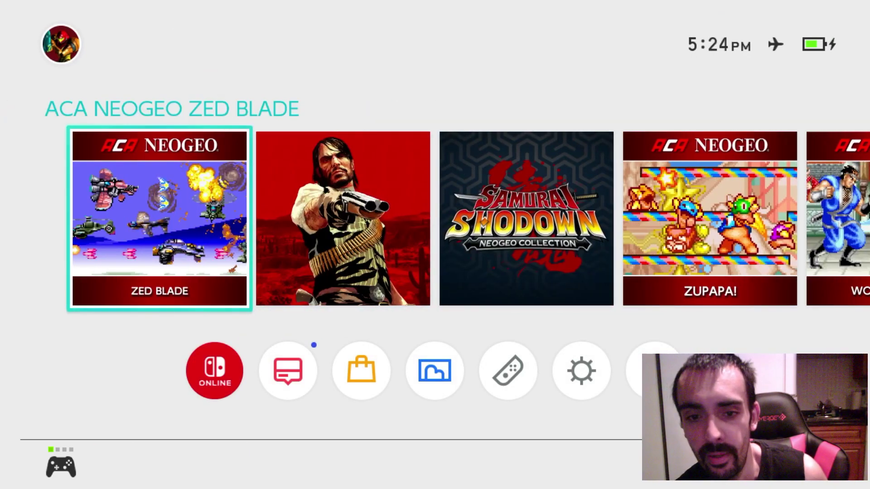
{"action": "key", "text": "Down"}
{"action": "key", "text": "Right"}
{"action": "key", "text": "Right"}
{"action": "key", "text": "Right"}
{"action": "key", "text": "Right"}
{"action": "key", "text": "Right"}
{"action": "key", "text": "Return"}
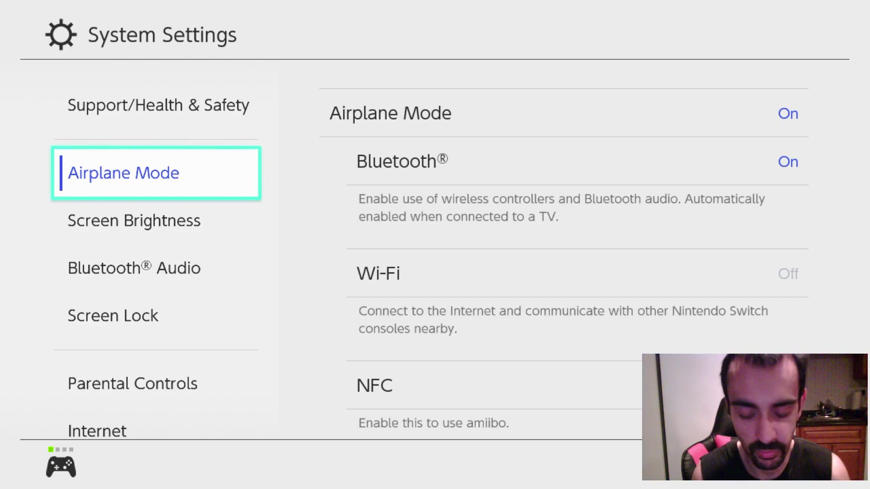
Browse to Controllers and Sensors, look through its options, then close System Settings
{"action": "key", "text": "Up"}
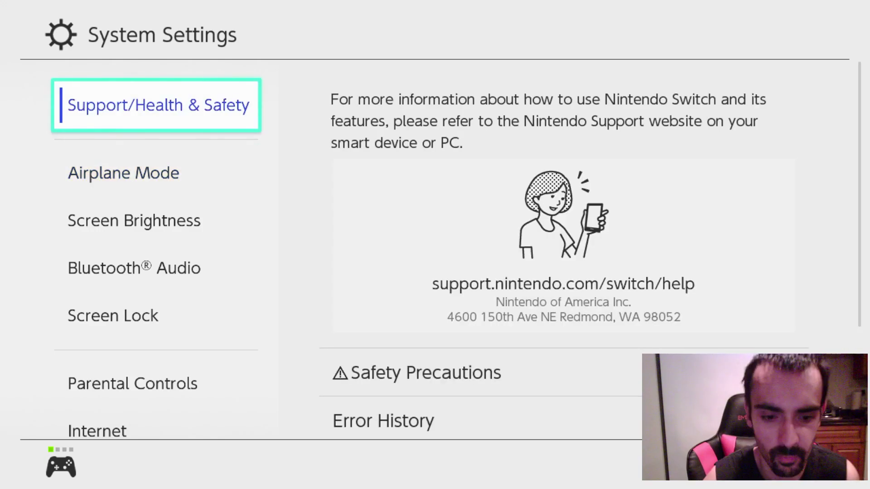
{"action": "key", "text": "Down"}
{"action": "key", "text": "Down"}
{"action": "key", "text": "Down"}
{"action": "key", "text": "Down"}
{"action": "key", "text": "Down"}
{"action": "key", "text": "Down"}
{"action": "key", "text": "Down"}
{"action": "key", "text": "Down"}
{"action": "key", "text": "Down"}
{"action": "key", "text": "Down"}
{"action": "key", "text": "Down"}
{"action": "key", "text": "Down"}
{"action": "key", "text": "Down"}
{"action": "key", "text": "Down"}
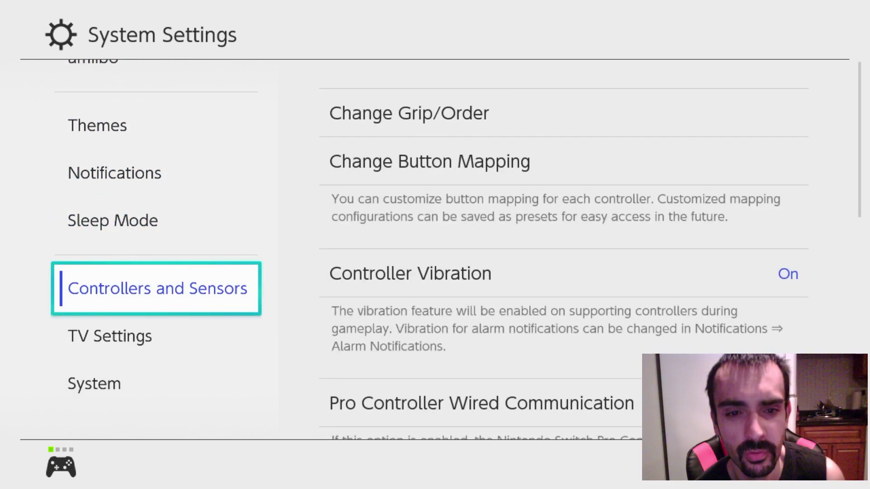
{"action": "key", "text": "Right"}
{"action": "key", "text": "Down"}
{"action": "key", "text": "Down"}
{"action": "key", "text": "Down"}
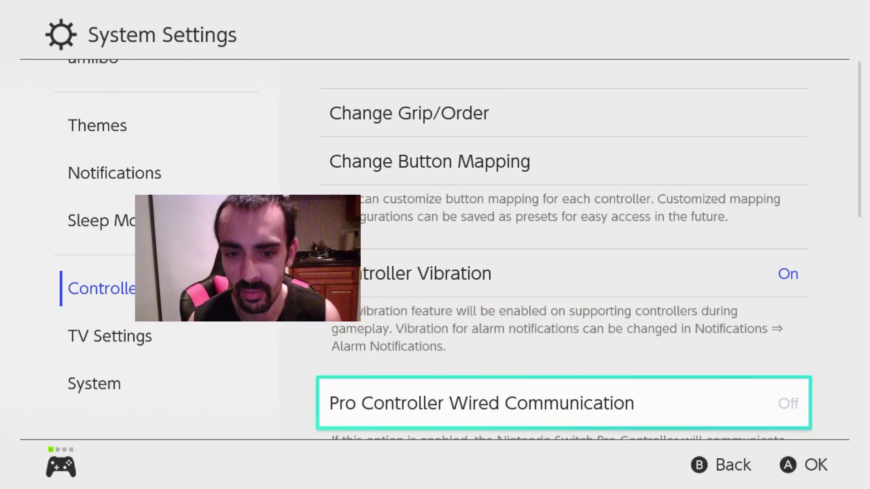
{"action": "key", "text": "Left"}
{"action": "key", "text": "Escape"}
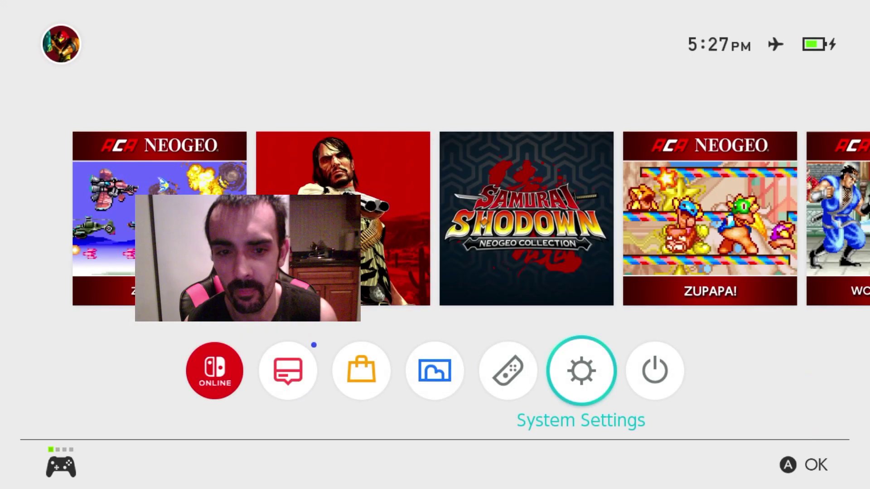
Reopen System Settings and reach Pro Controller Wired Communication under Controllers and Sensors
{"action": "key", "text": "Return"}
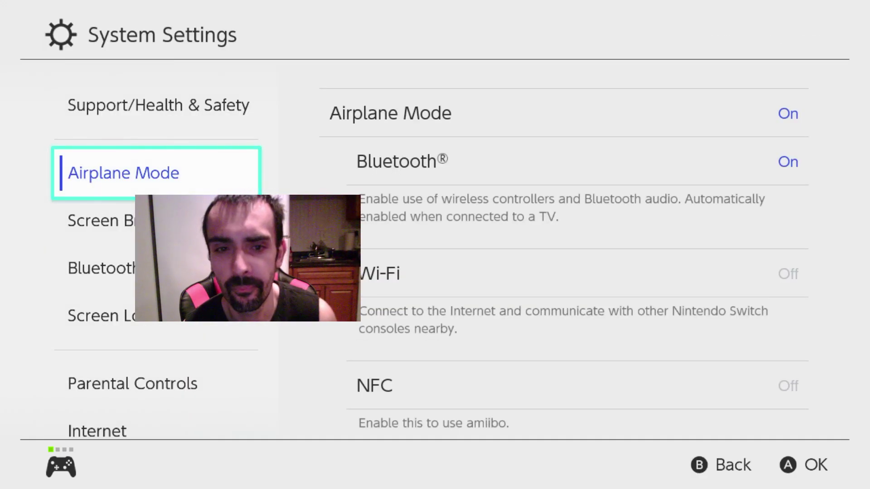
{"action": "key", "text": "Down"}
{"action": "key", "text": "Down"}
{"action": "key", "text": "Down"}
{"action": "key", "text": "Down"}
{"action": "key", "text": "Down"}
{"action": "key", "text": "Down"}
{"action": "key", "text": "Down"}
{"action": "key", "text": "Down"}
{"action": "key", "text": "Down"}
{"action": "key", "text": "Down"}
{"action": "key", "text": "Down"}
{"action": "key", "text": "Down"}
{"action": "key", "text": "Down"}
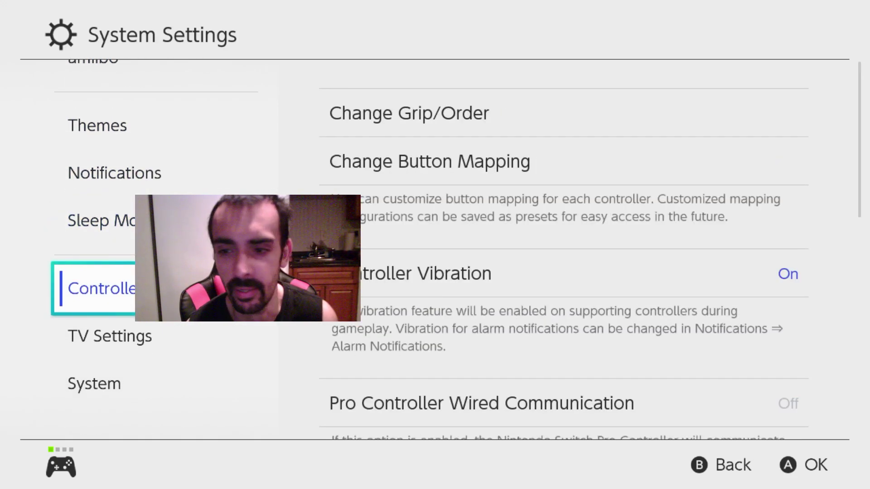
{"action": "key", "text": "Right"}
{"action": "key", "text": "Down"}
{"action": "key", "text": "Down"}
{"action": "key", "text": "Down"}
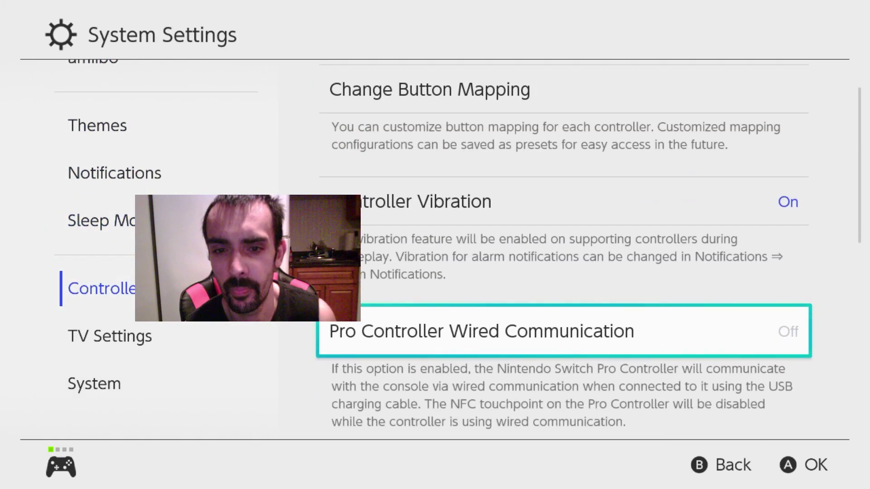
{"action": "key", "text": "Down"}
{"action": "key", "text": "Up"}
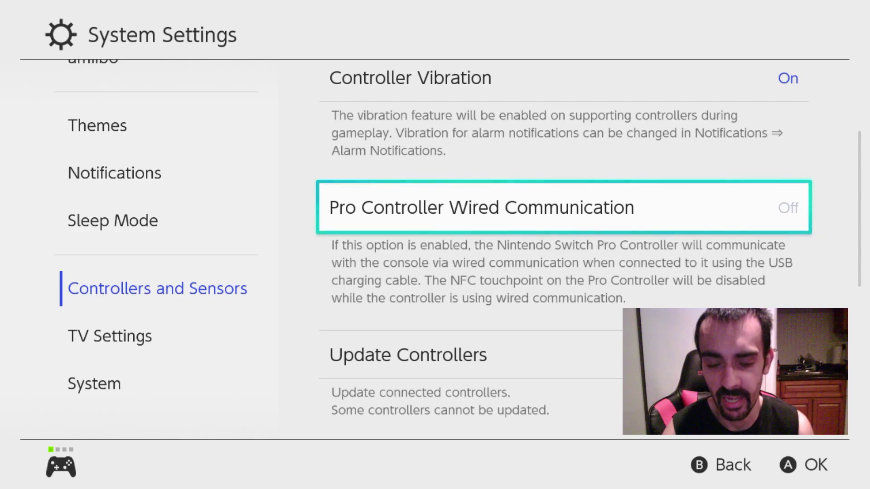
Turn Pro Controller Wired Communication off and back on, accepting the NFC notice
{"action": "key", "text": "Up"}
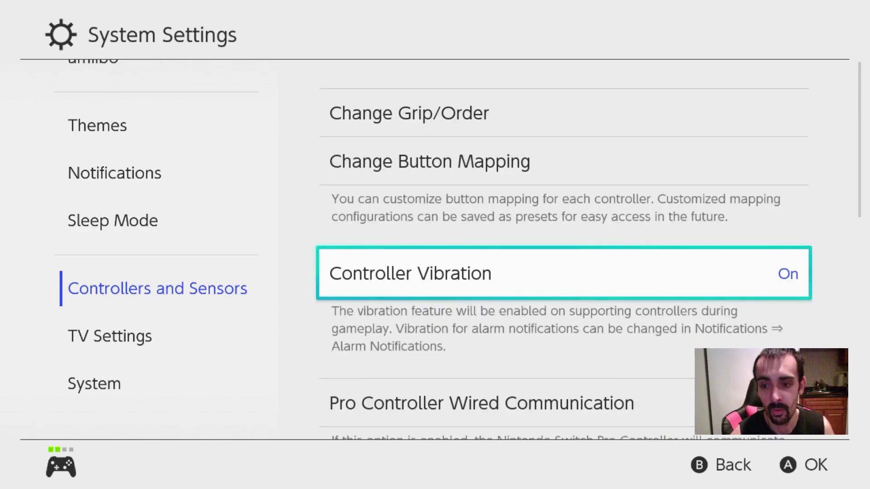
{"action": "key", "text": "Up"}
{"action": "key", "text": "Up"}
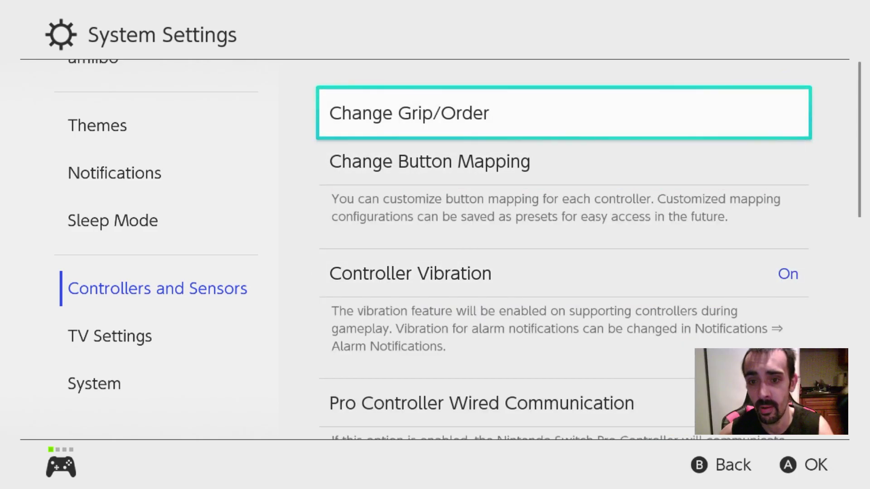
{"action": "key", "text": "Down"}
{"action": "key", "text": "Down"}
{"action": "key", "text": "Down"}
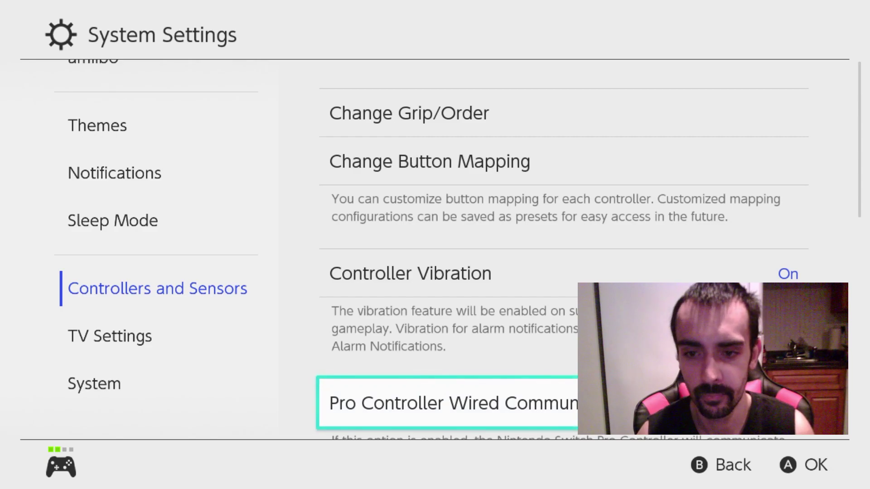
{"action": "scroll", "coordinate": [564, 249], "scroll_direction": "down", "scroll_amount": 3}
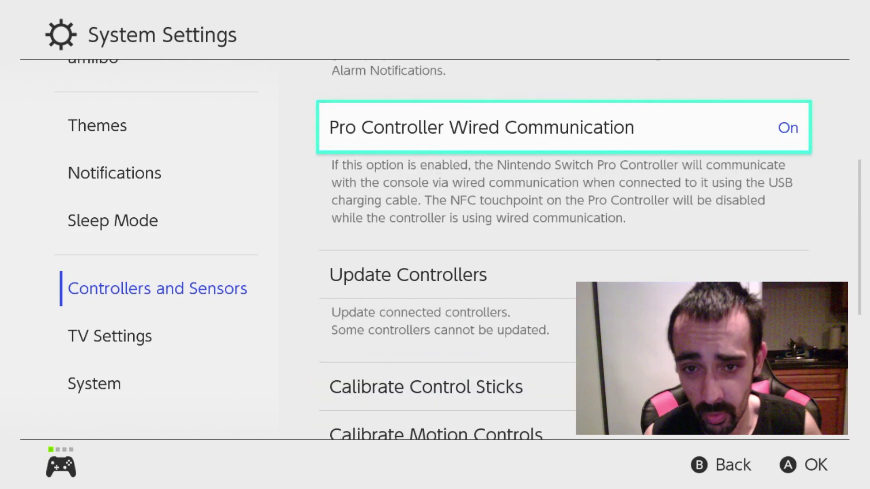
{"action": "key", "text": "Return"}
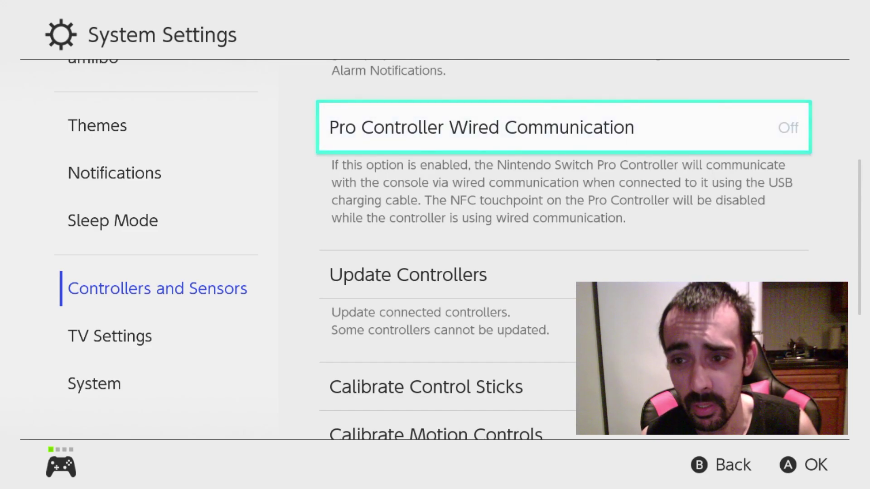
{"action": "key", "text": "Return"}
{"action": "key", "text": "Return"}
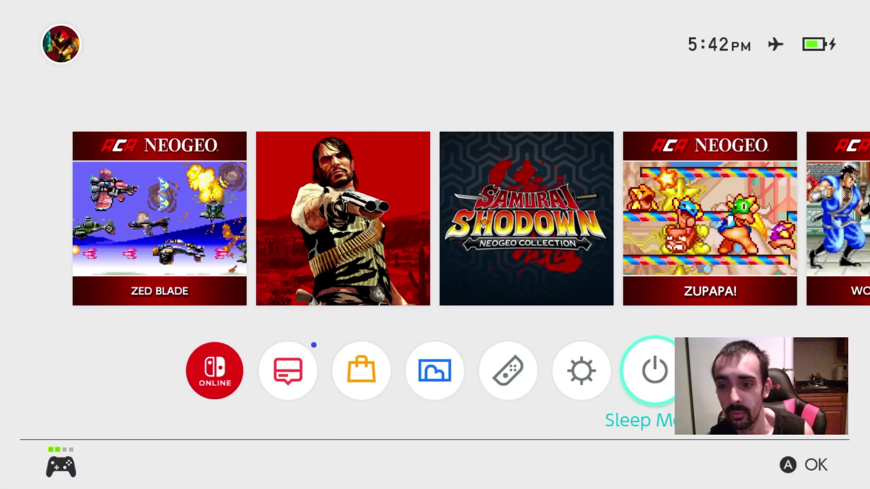
Browse the game row between ZUPAPA!, World Heroes and ZED BLADE
{"action": "key", "text": "Up"}
{"action": "key", "text": "Left"}
{"action": "key", "text": "Right"}
{"action": "key", "text": "Right"}
{"action": "key", "text": "Left"}
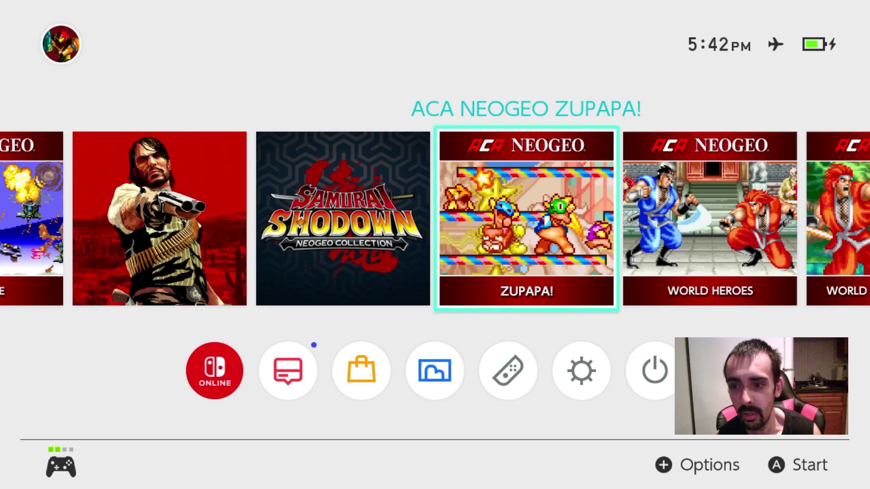
{"action": "key", "text": "Left"}
{"action": "key", "text": "Left"}
{"action": "key", "text": "Left"}
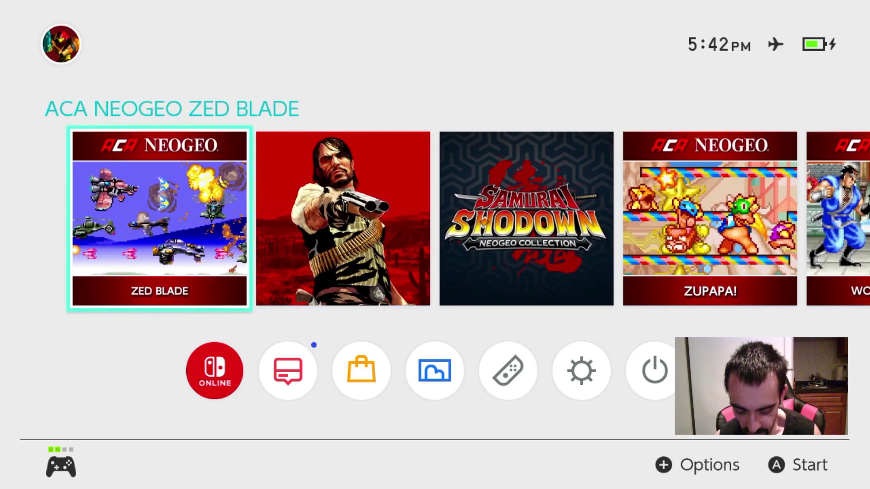
Open and close System Settings three times without changing anything
{"action": "key", "text": "Down"}
{"action": "key", "text": "Right"}
{"action": "key", "text": "Right"}
{"action": "key", "text": "Right"}
{"action": "key", "text": "Right"}
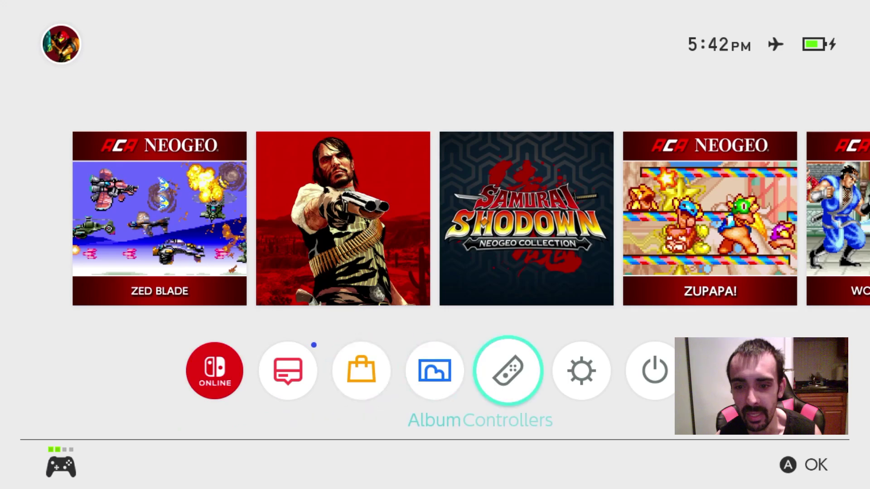
{"action": "key", "text": "Right"}
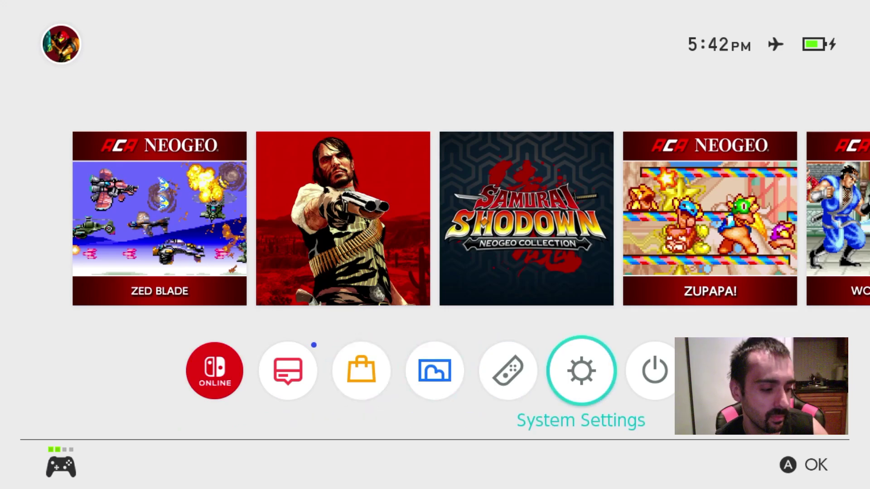
{"action": "key", "text": "Return"}
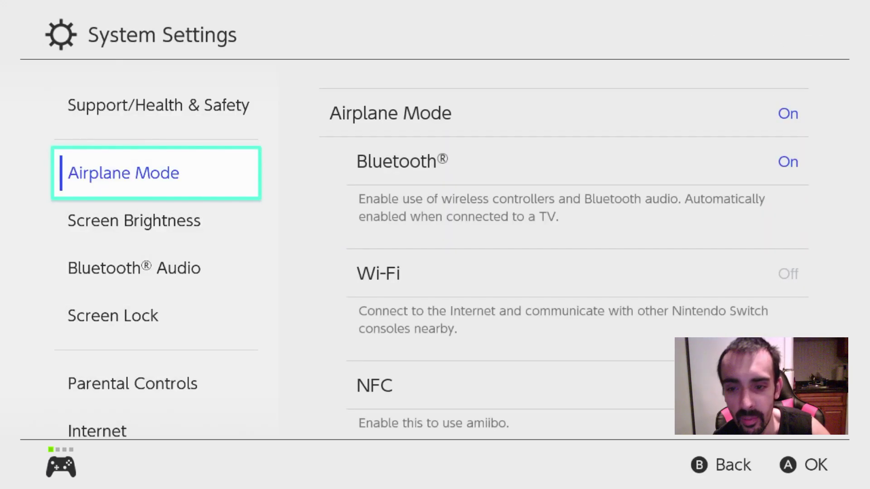
{"action": "key", "text": "Escape"}
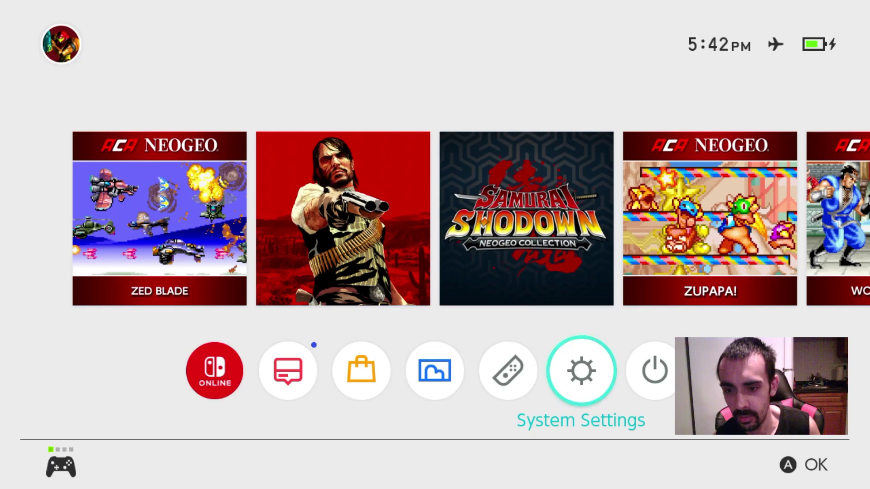
{"action": "key", "text": "Right"}
{"action": "key", "text": "Left"}
{"action": "key", "text": "Return"}
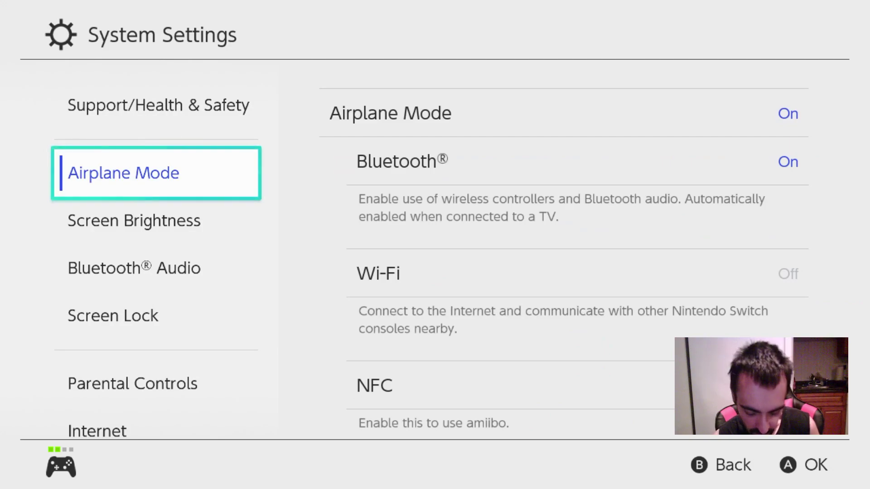
{"action": "key", "text": "Escape"}
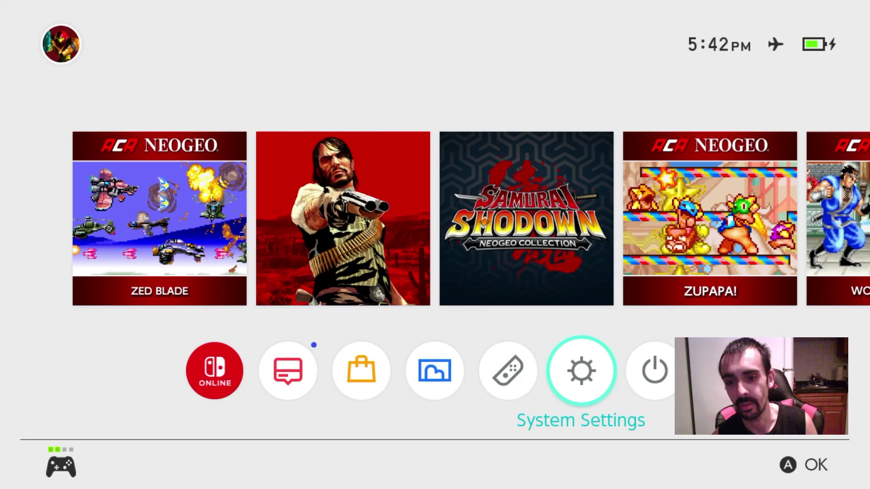
{"action": "key", "text": "Return"}
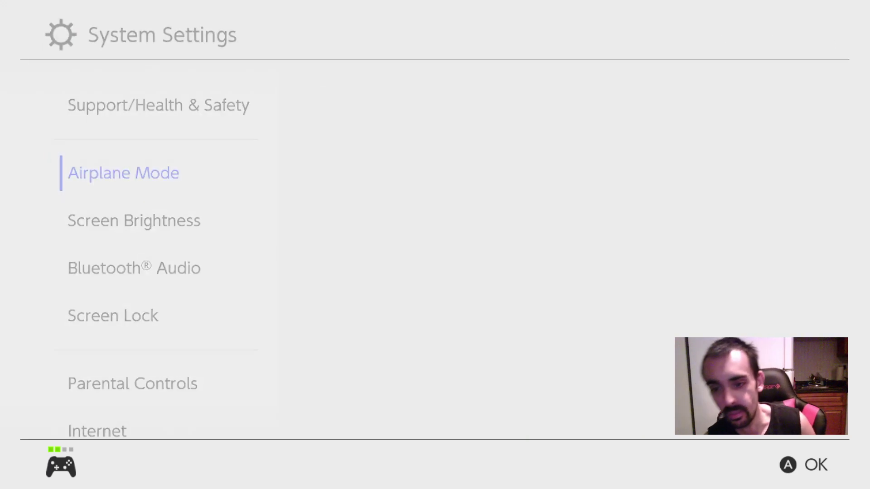
{"action": "key", "text": "Escape"}
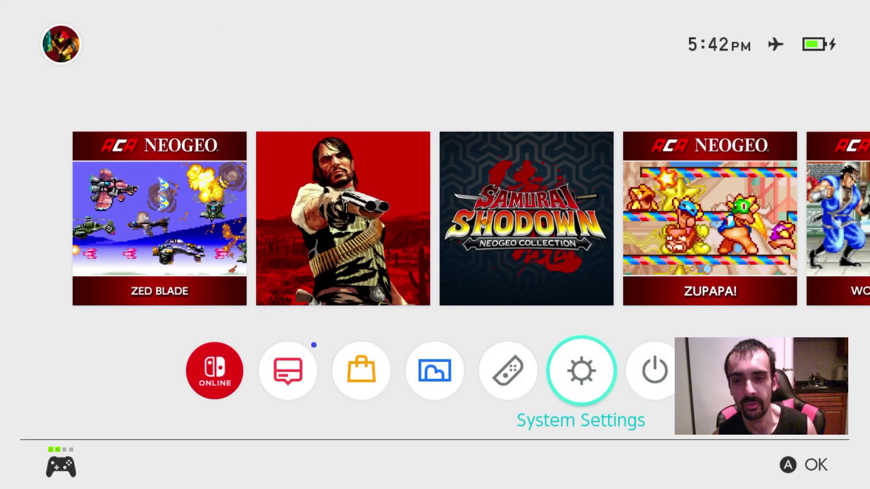
Launch ACA NEOGEO Zed Blade from the game row
{"action": "key", "text": "Up"}
{"action": "key", "text": "Left"}
{"action": "key", "text": "Left"}
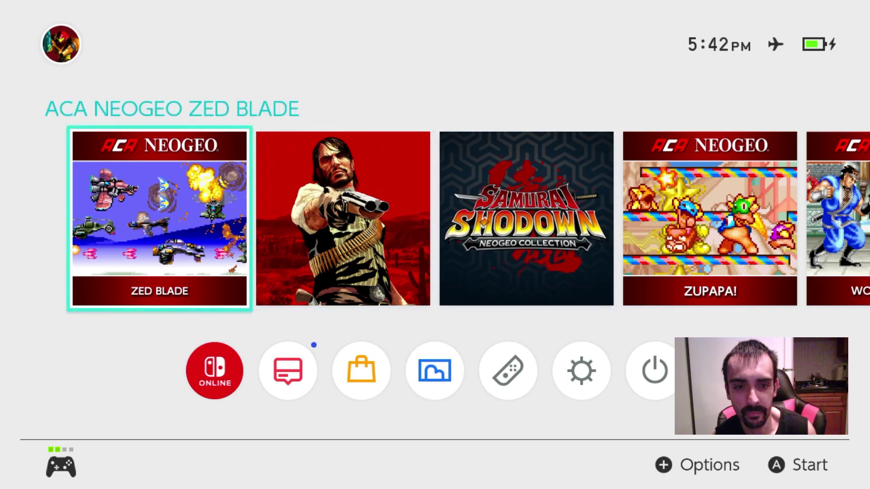
{"action": "key", "text": "Right"}
{"action": "key", "text": "Left"}
{"action": "key", "text": "Return"}
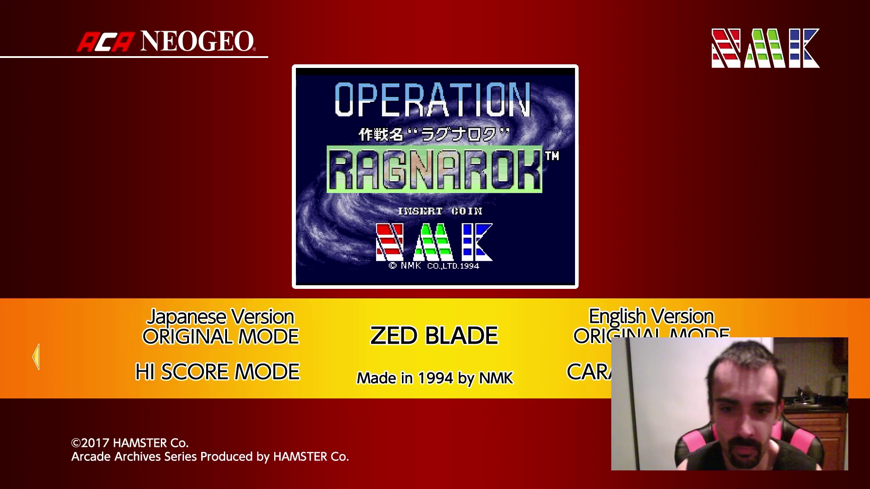
Go to HOME, resume Zed Blade, and start Japanese Version ORIGINAL MODE
{"action": "key", "text": "Home"}
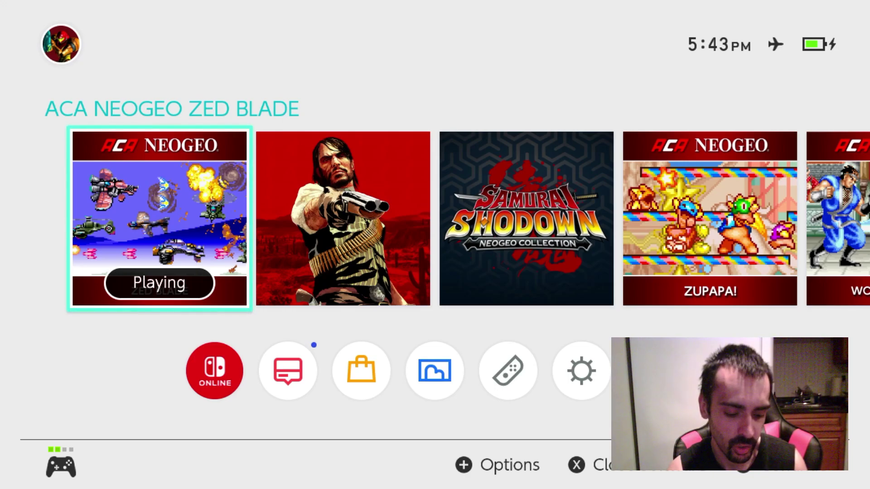
{"action": "key", "text": "Return"}
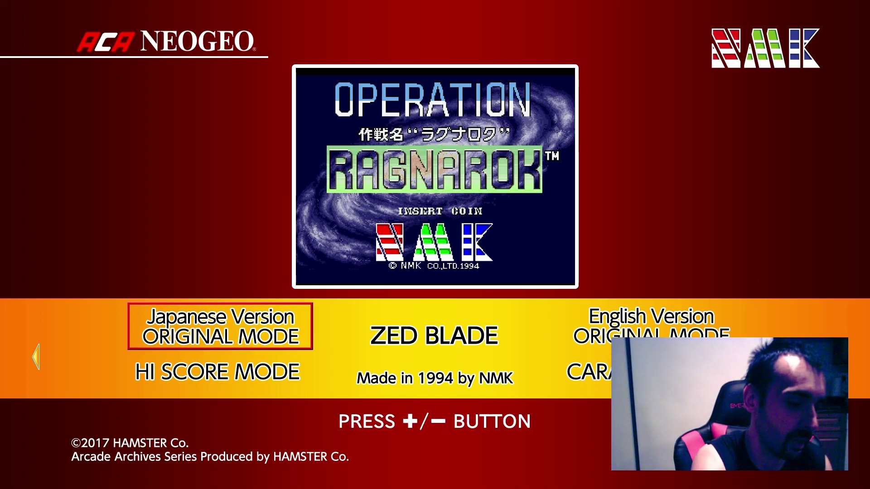
{"action": "key", "text": "Return"}
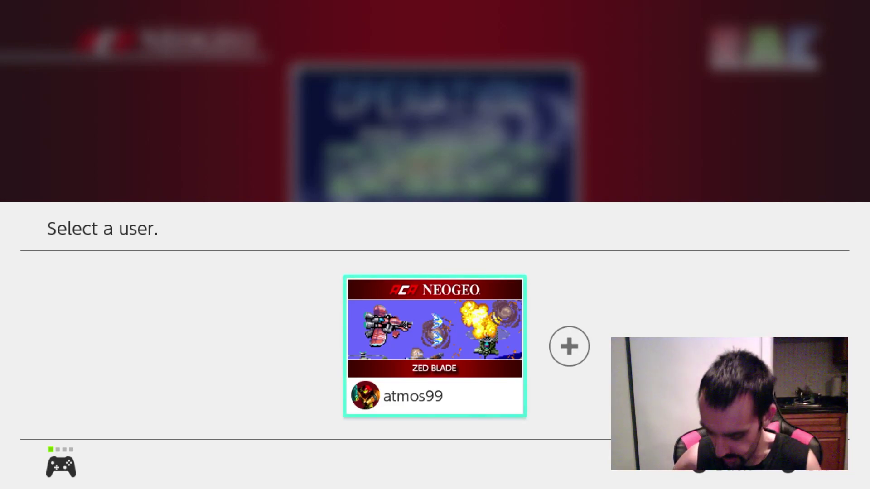
Pick the user, dismiss the Airplane Mode notice, start the mode, then return HOME
{"action": "key", "text": "Return"}
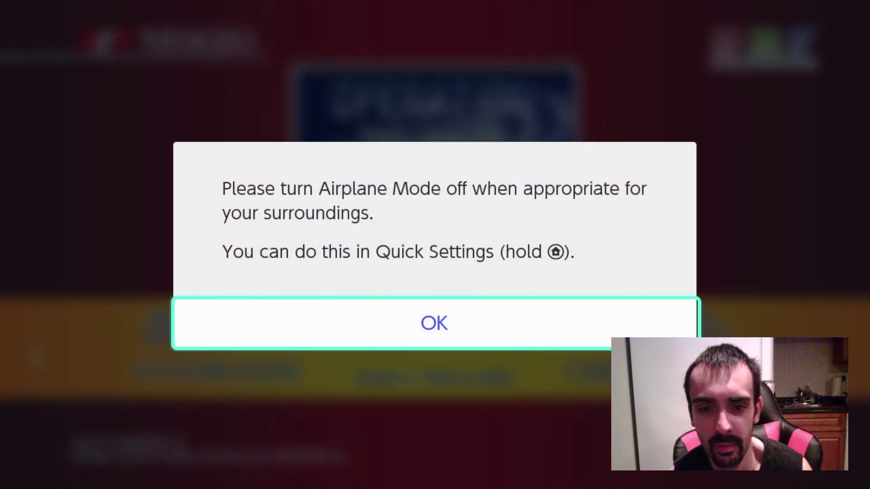
{"action": "key", "text": "Return"}
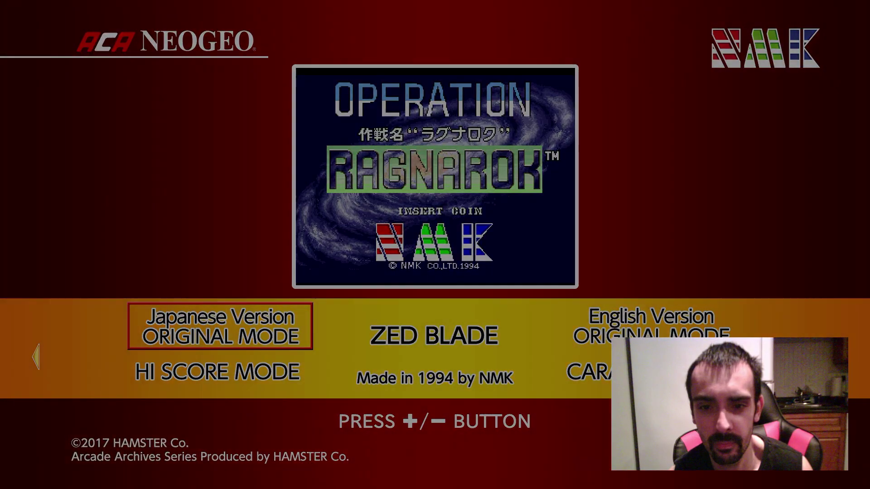
{"action": "key", "text": "Return"}
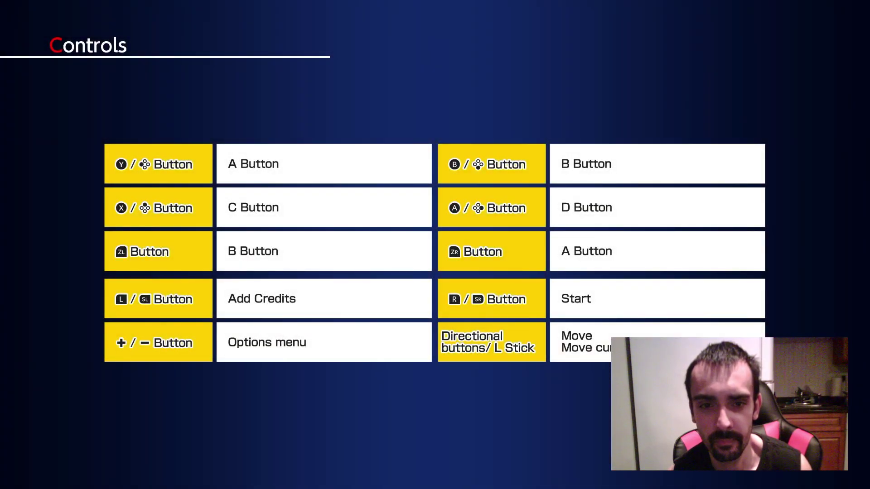
{"action": "key", "text": "Return"}
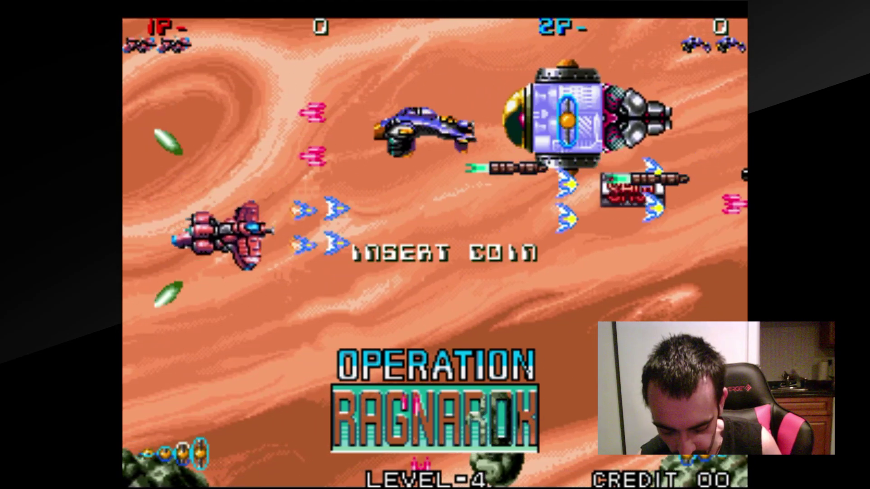
{"action": "key", "text": "super"}
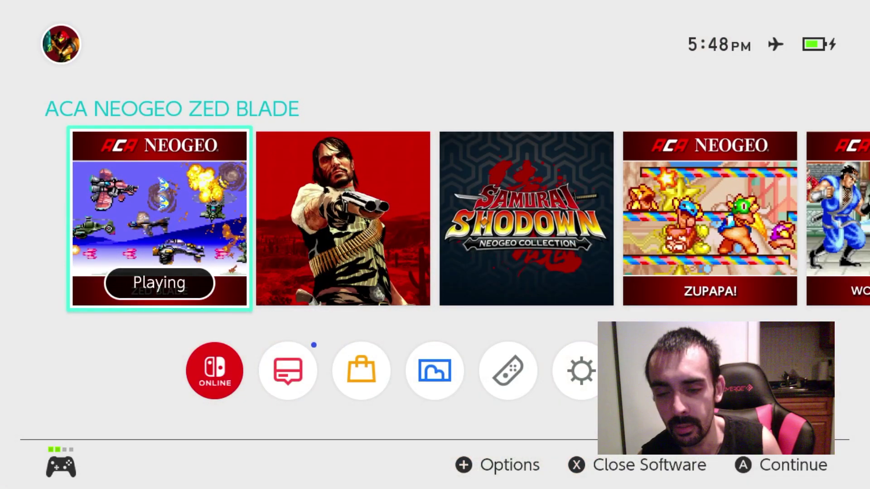
Move to the ZUPAPA! tile and start it, closing Zed Blade
{"action": "key", "text": "Right"}
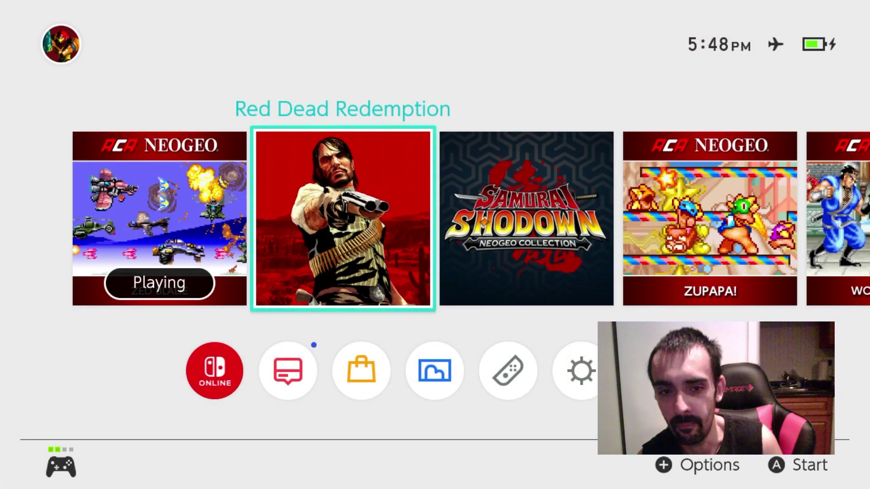
{"action": "key", "text": "Left"}
{"action": "key", "text": "Right"}
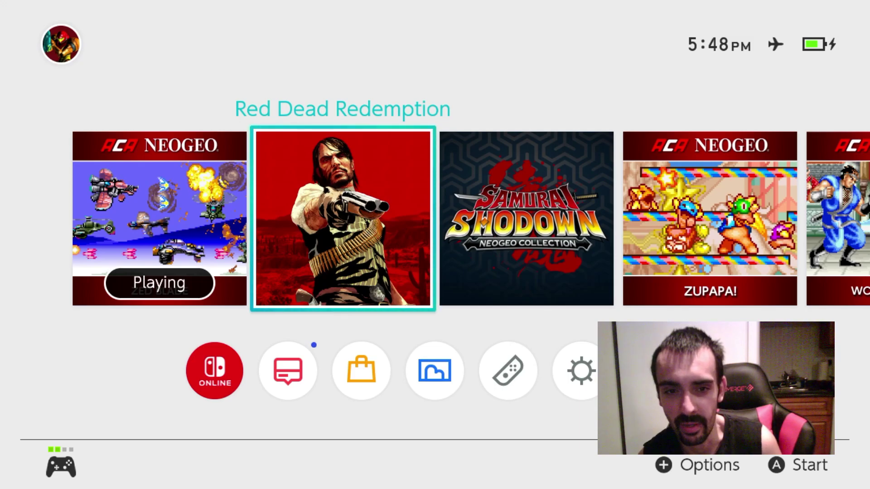
{"action": "key", "text": "Left"}
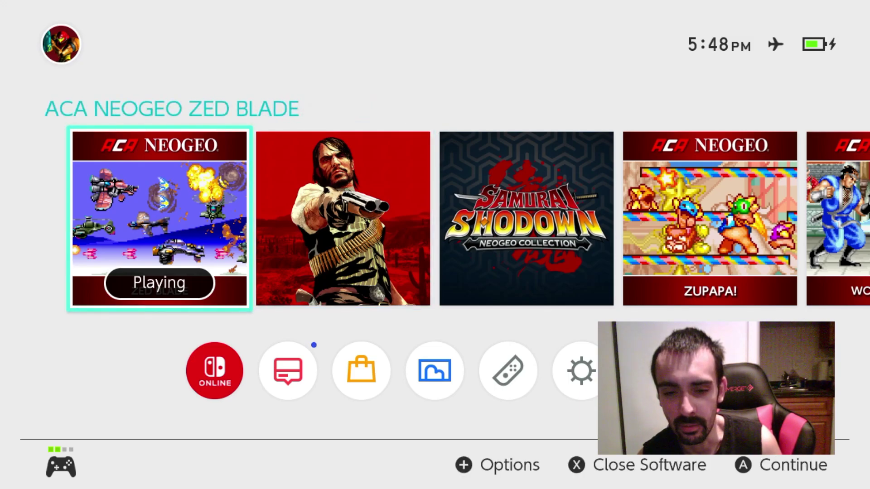
{"action": "key", "text": "Right"}
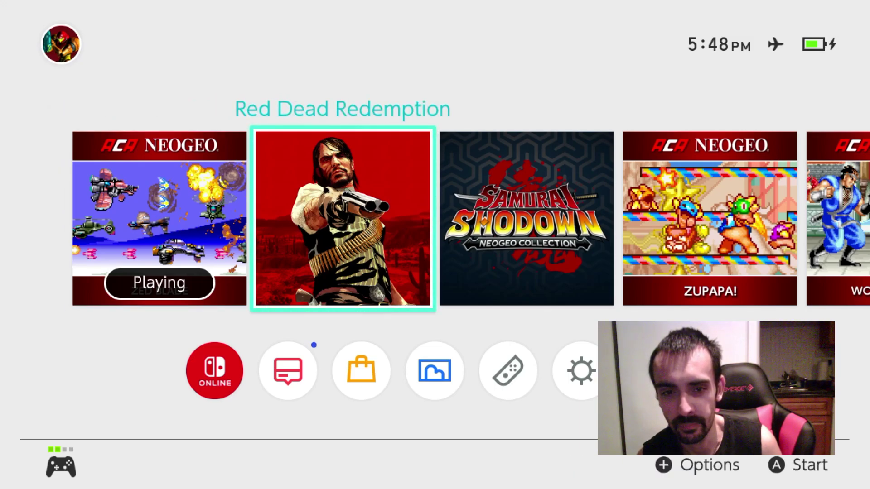
{"action": "key", "text": "Right"}
{"action": "key", "text": "Right"}
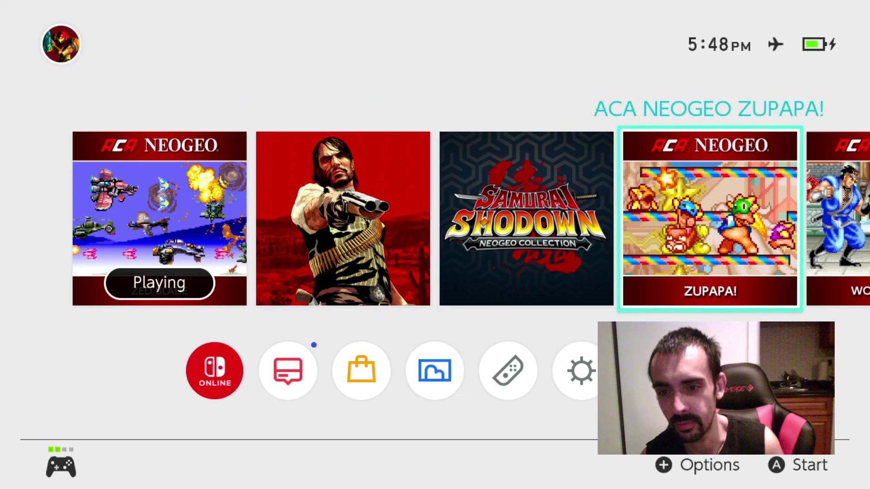
{"action": "key", "text": "Return"}
{"action": "key", "text": "Return"}
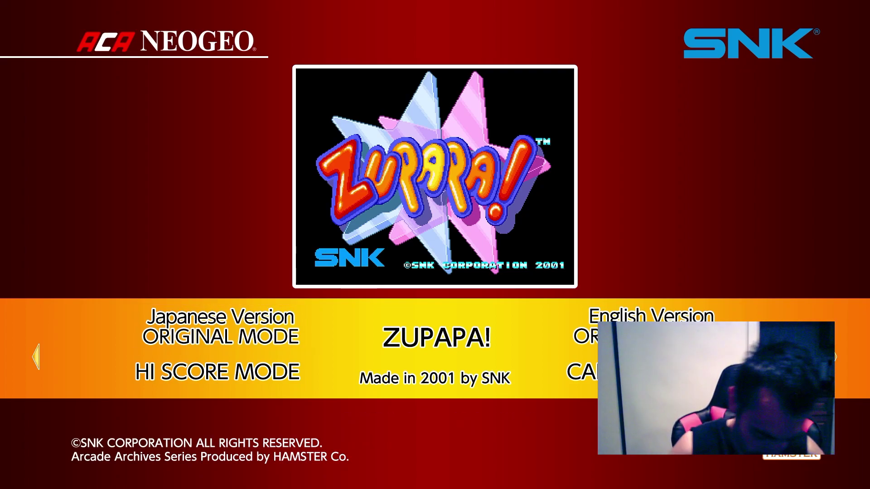
Resume ZUPAPA!, start Japanese Version Original Mode as the player profile, dismiss Airplane Mode
{"action": "key", "text": "Home"}
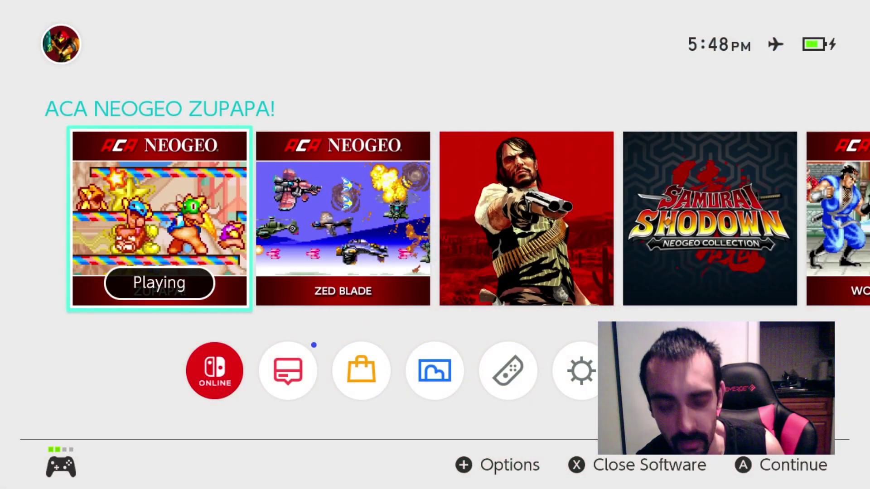
{"action": "key", "text": "Right"}
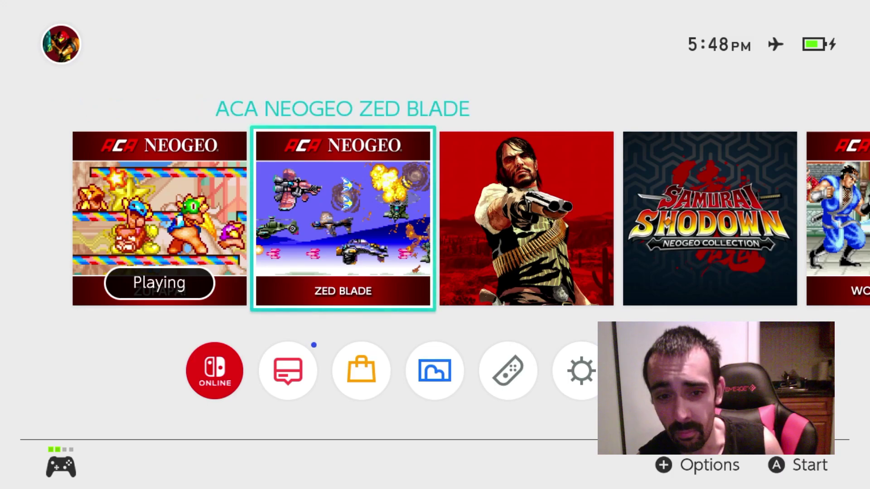
{"action": "key", "text": "Left"}
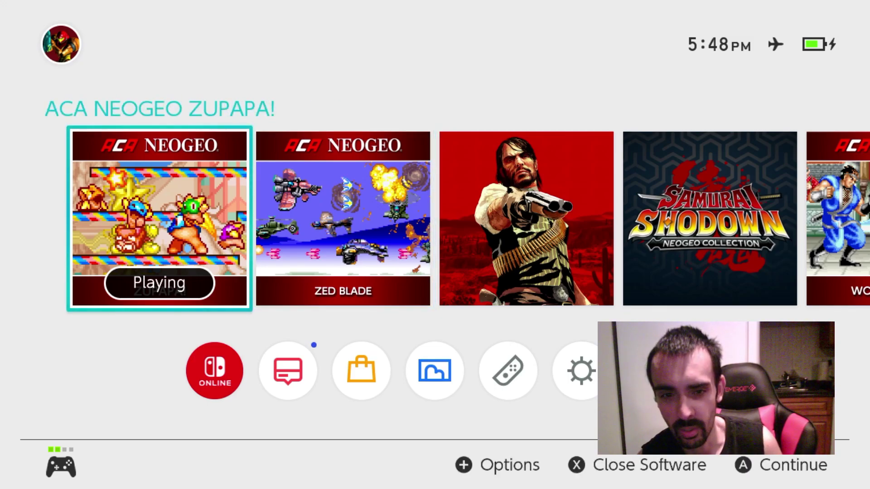
{"action": "key", "text": "Return"}
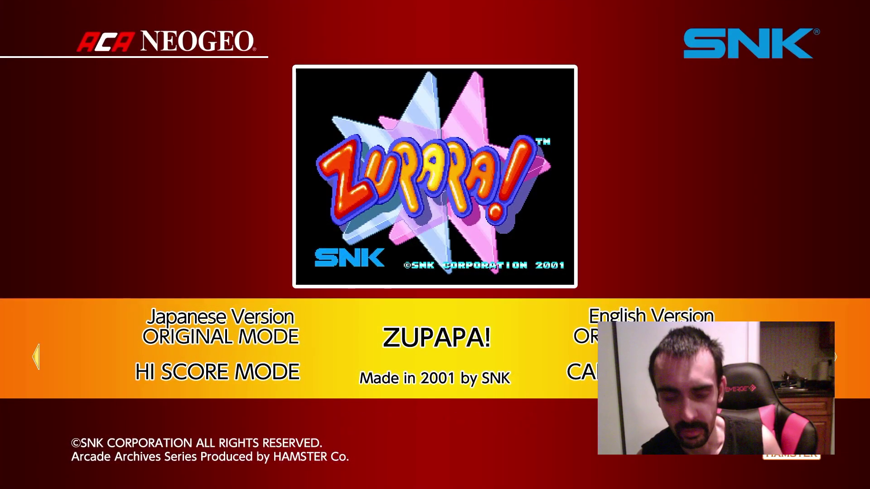
{"action": "key", "text": "Return"}
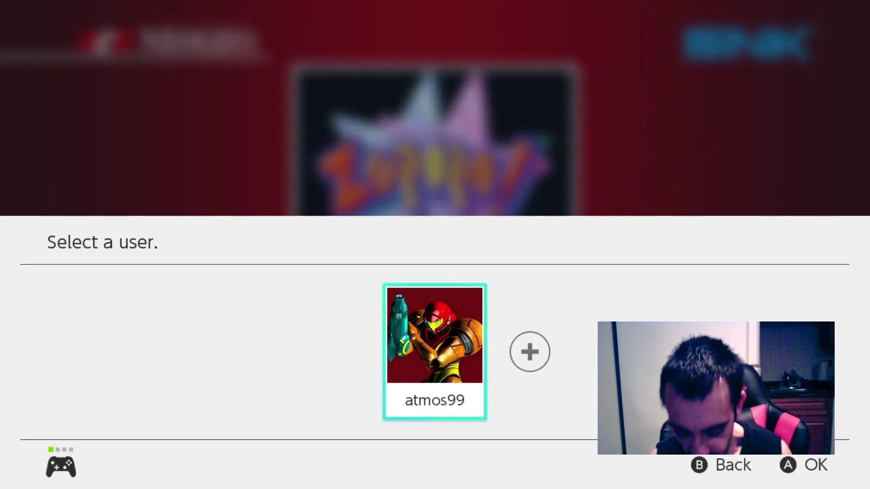
{"action": "key", "text": "Return"}
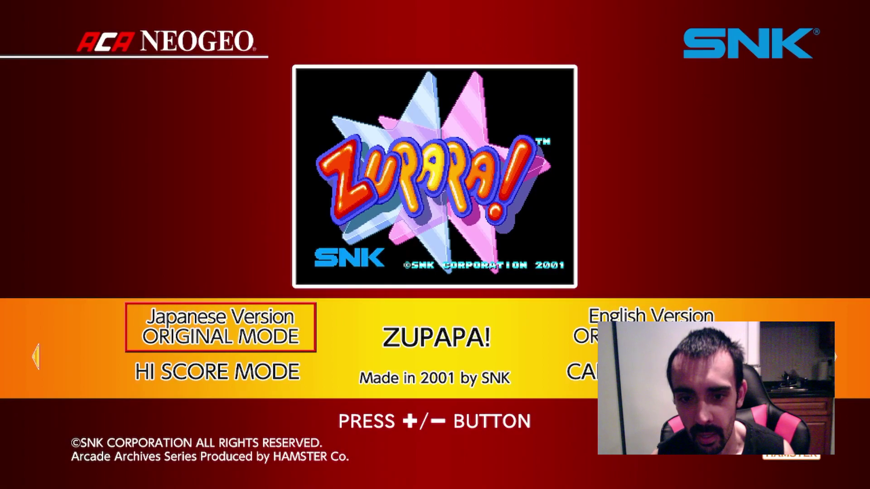
{"action": "key", "text": "Return"}
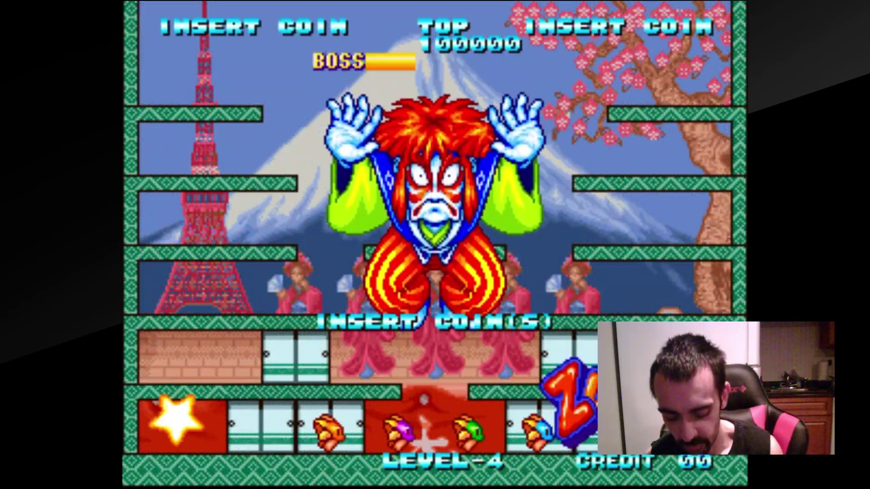
Insert coins to build up credits in ZUPAPA!
{"action": "key", "text": "Escape"}
{"action": "key", "text": "Escape"}
{"action": "key", "text": "Escape"}
{"action": "key", "text": "Escape"}
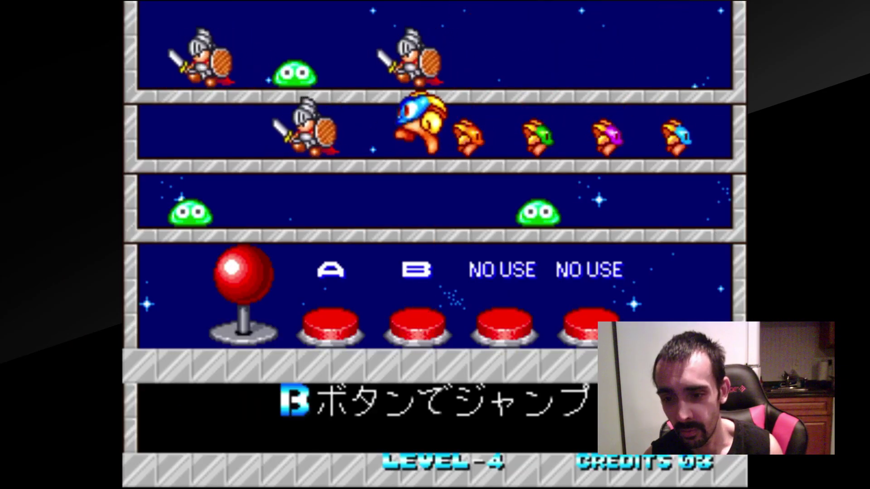
{"action": "key", "text": "5"}
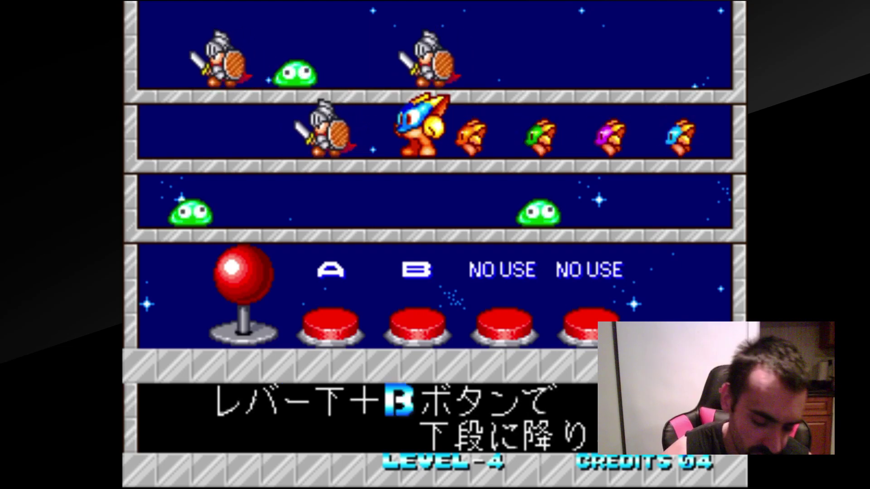
{"action": "key", "text": "5"}
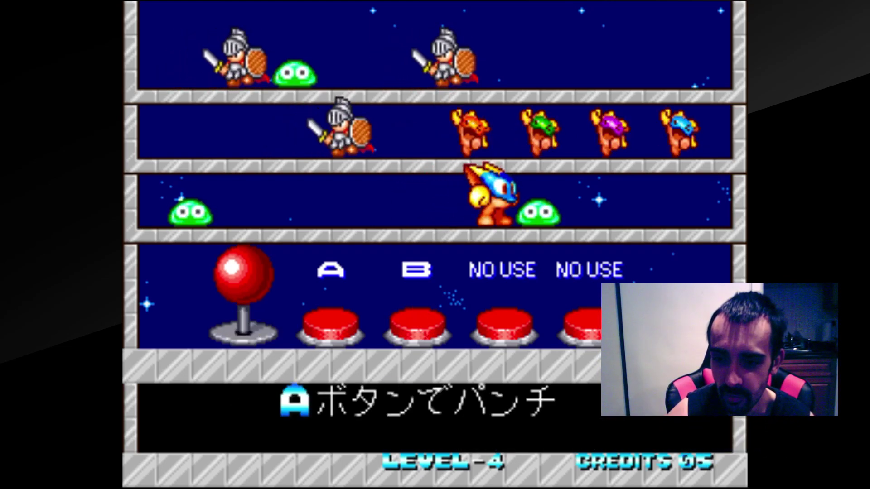
Create interrupt save data, choose the Japan world, and create save data again
{"action": "key", "text": "Escape"}
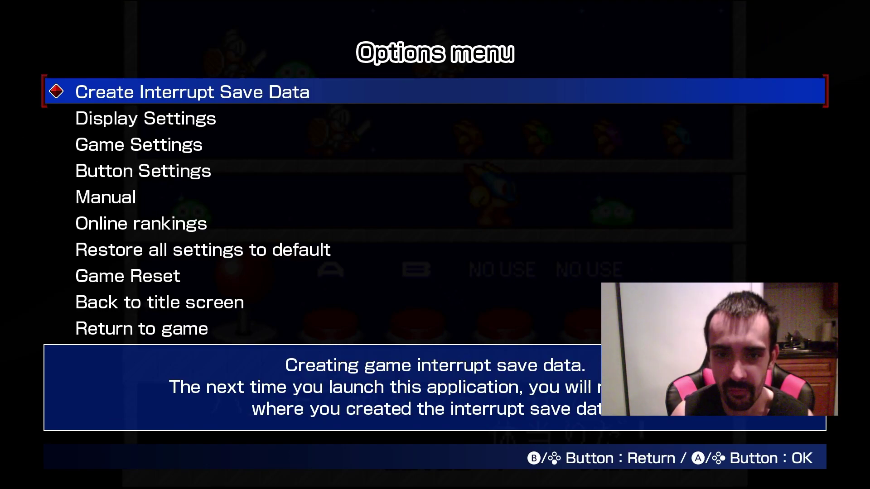
{"action": "key", "text": "Return"}
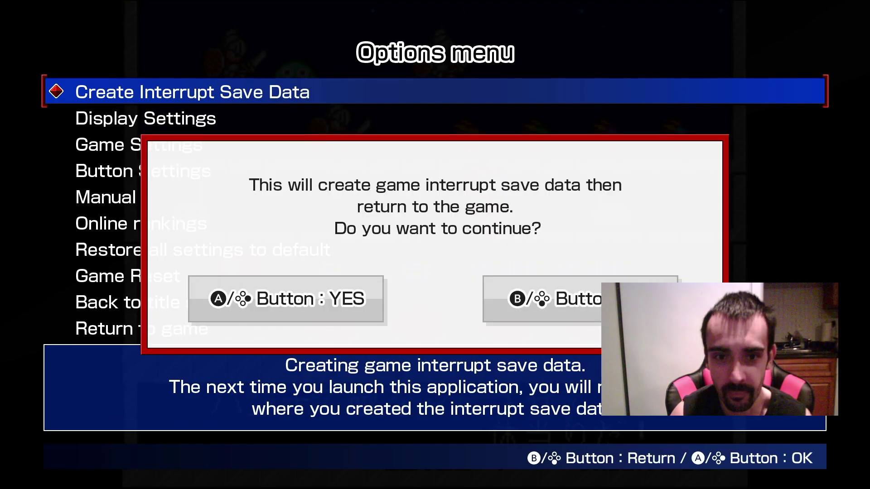
{"action": "key", "text": "Return"}
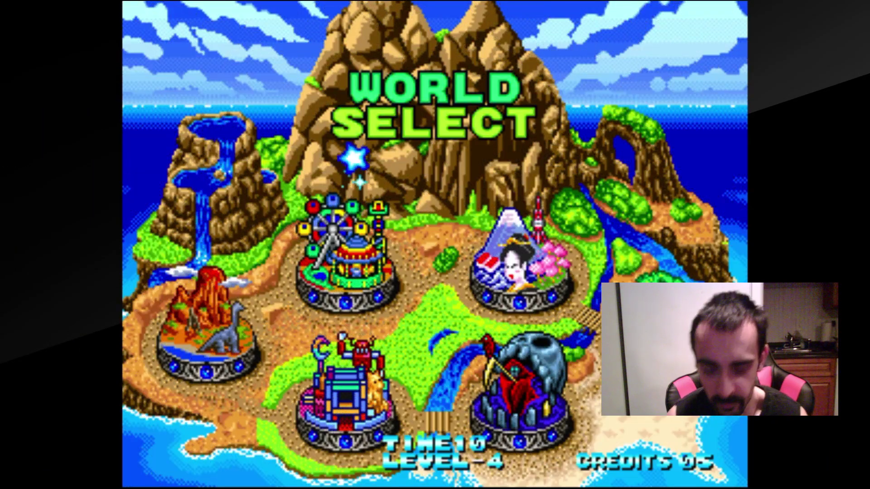
{"action": "key", "text": "Right"}
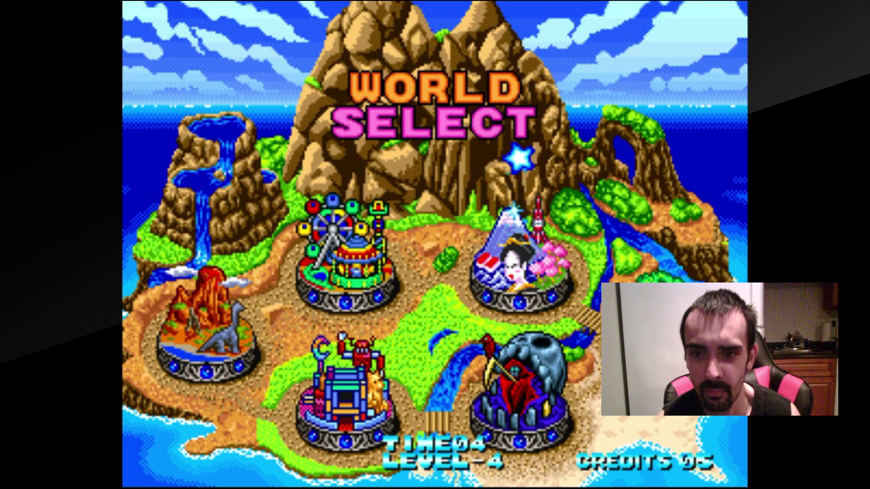
{"action": "key", "text": "Escape"}
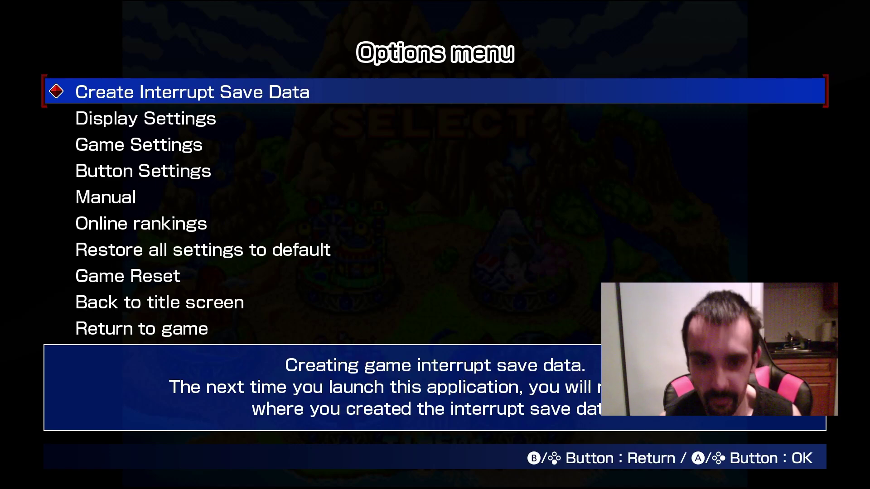
{"action": "key", "text": "Return"}
{"action": "key", "text": "Return"}
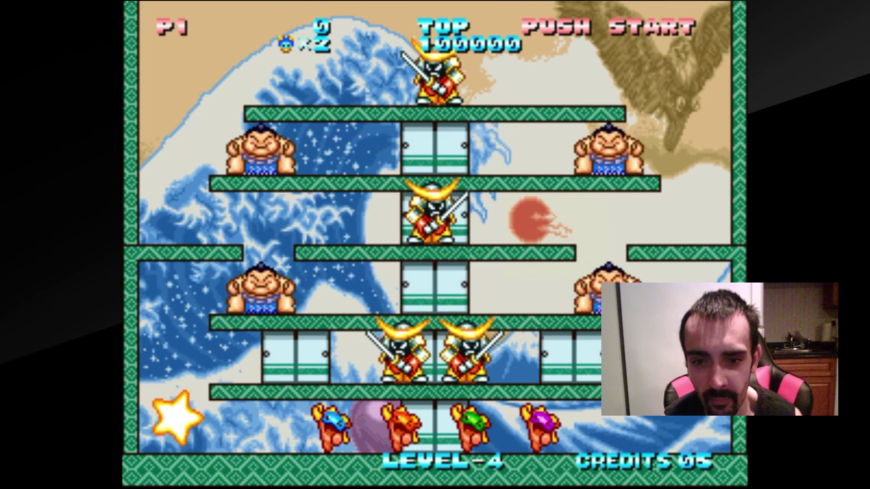
Play the Level-4 stage to 2300 points by grabbing and throwing enemies, then go HOME
{"action": "key", "text": "Right"}
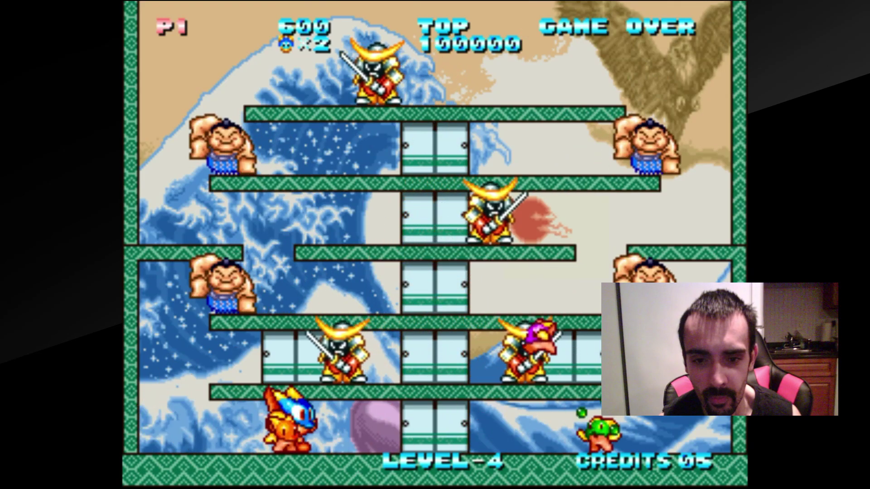
{"action": "key", "text": "Left"}
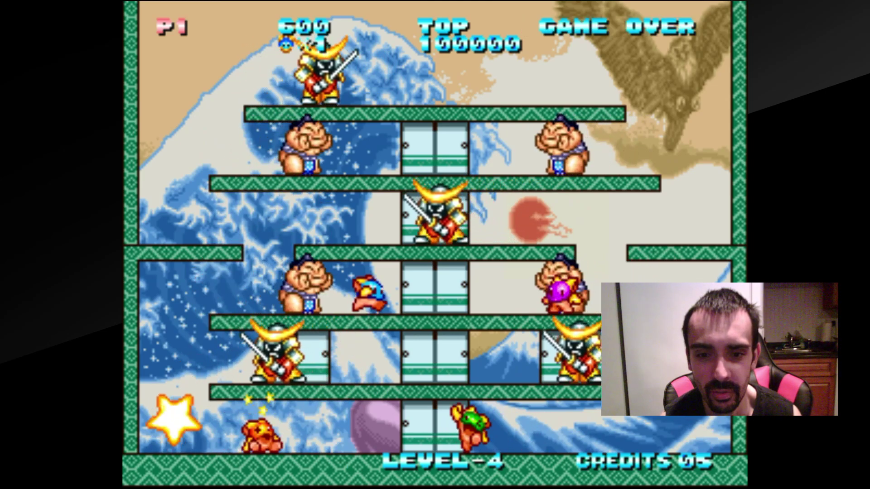
{"action": "key", "text": "Right"}
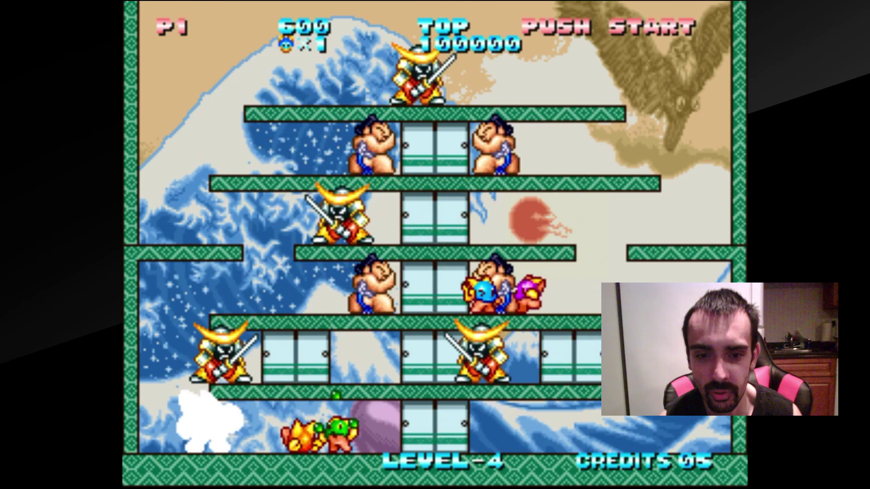
{"action": "key", "text": "Right"}
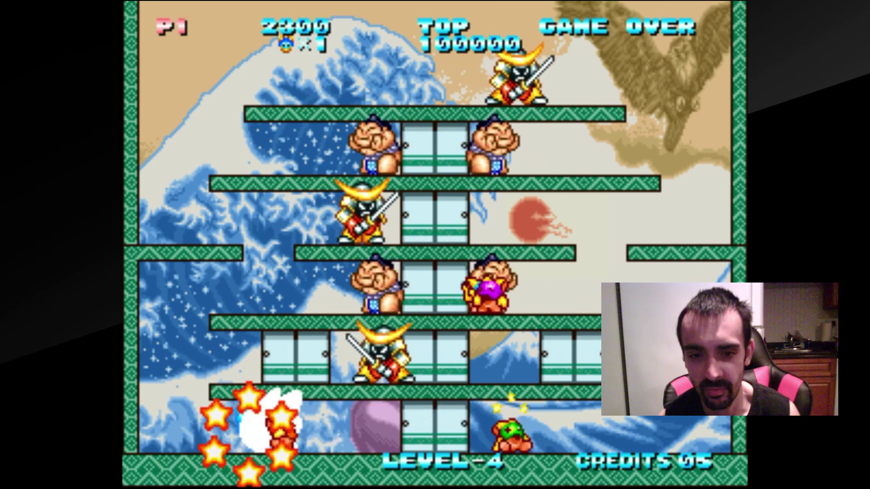
{"action": "key", "text": "Right"}
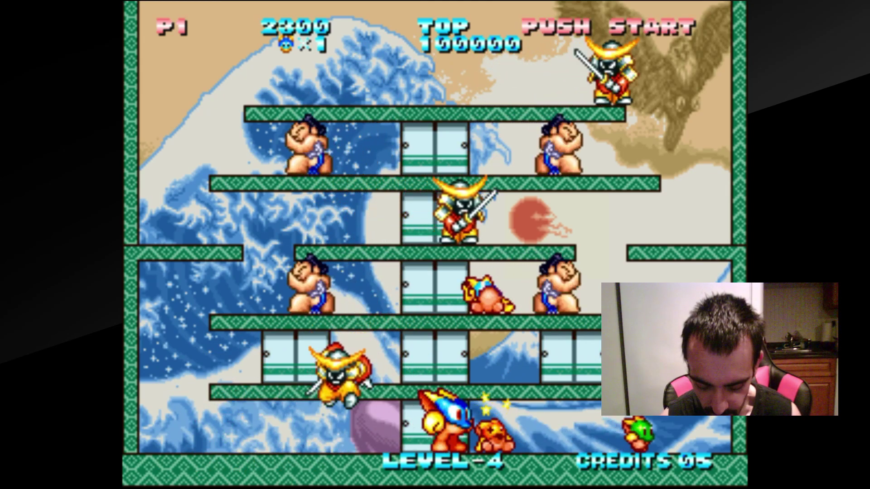
{"action": "key", "text": "Home"}
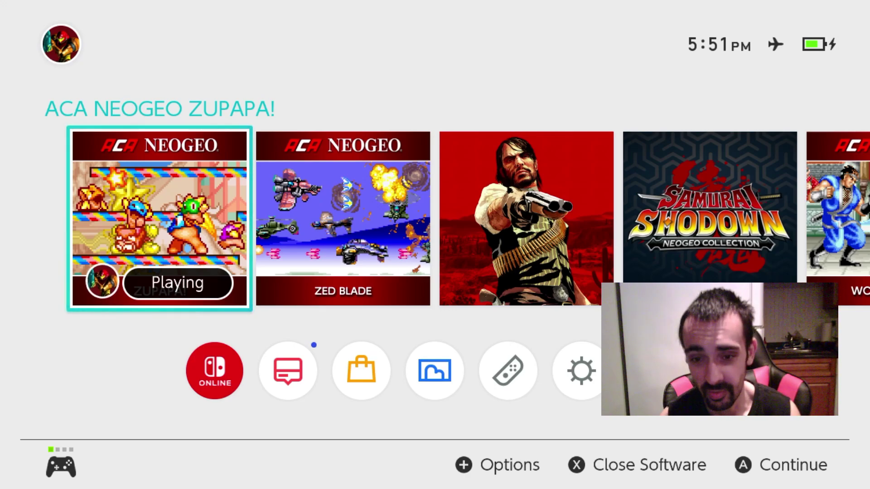
Close ZUPAPA!, launch ZED BLADE in Japanese Version ORIGINAL MODE, and confirm the player profile
{"action": "key", "text": "x"}
{"action": "key", "text": "a"}
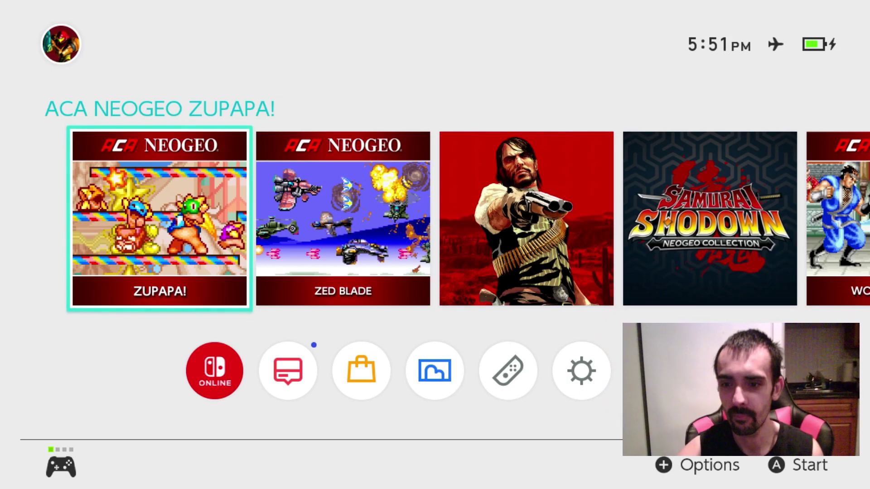
{"action": "key", "text": "Right"}
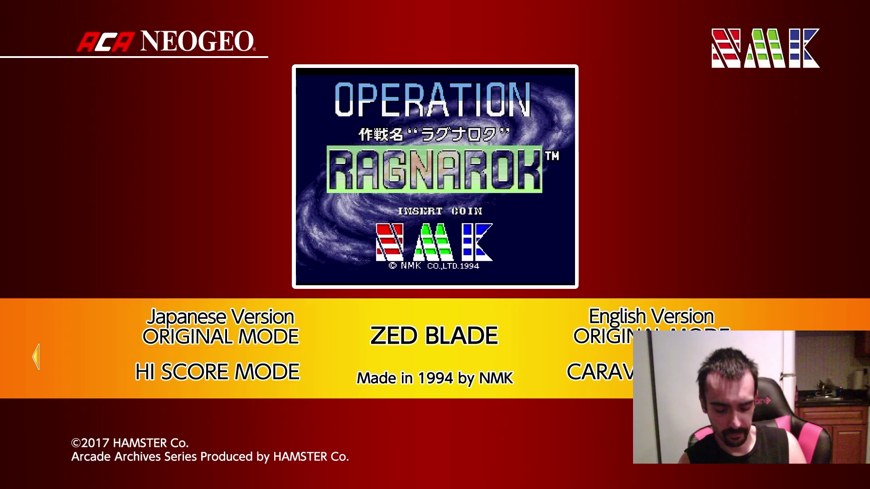
{"action": "key", "text": "Return"}
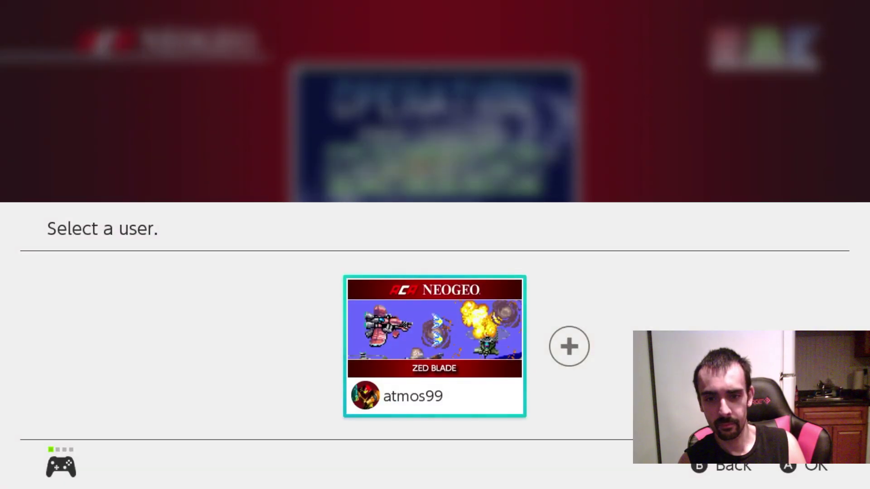
{"action": "key", "text": "Return"}
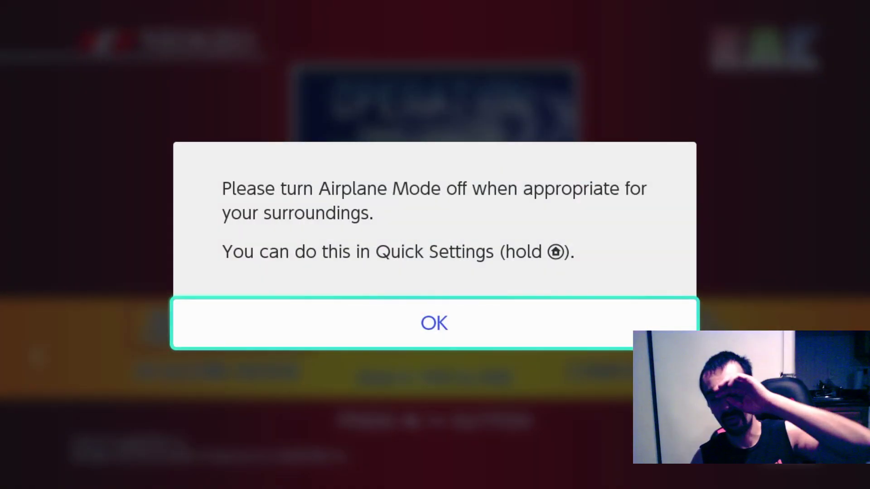
Dismiss the Airplane Mode notice, insert a coin, and start a one-player game, skipping the how-to-play screen
{"action": "key", "text": "Return"}
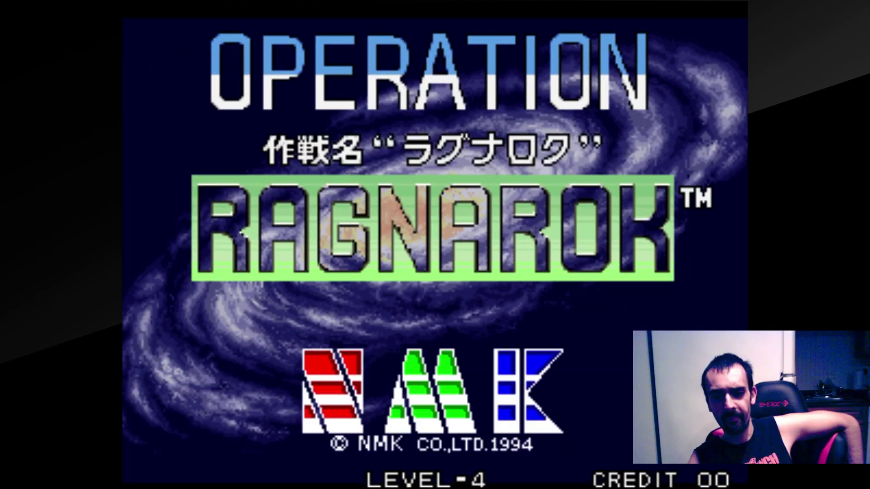
{"action": "key", "text": "5"}
{"action": "key", "text": "5"}
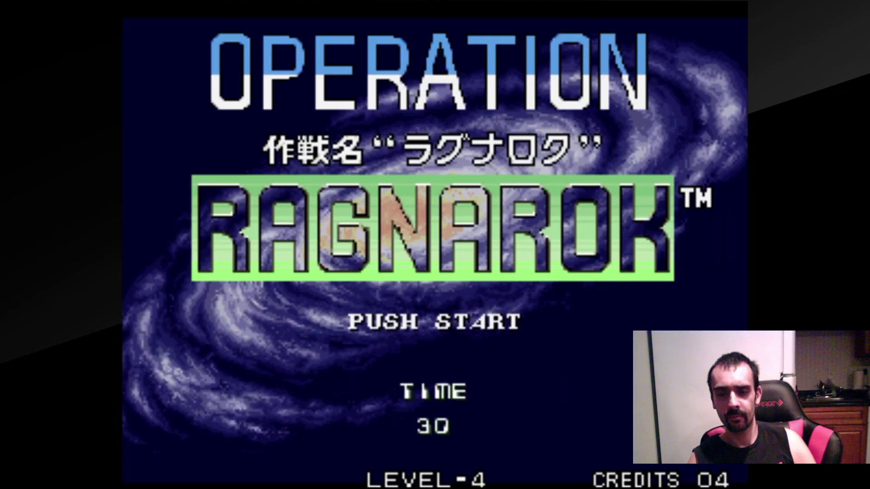
{"action": "key", "text": "1"}
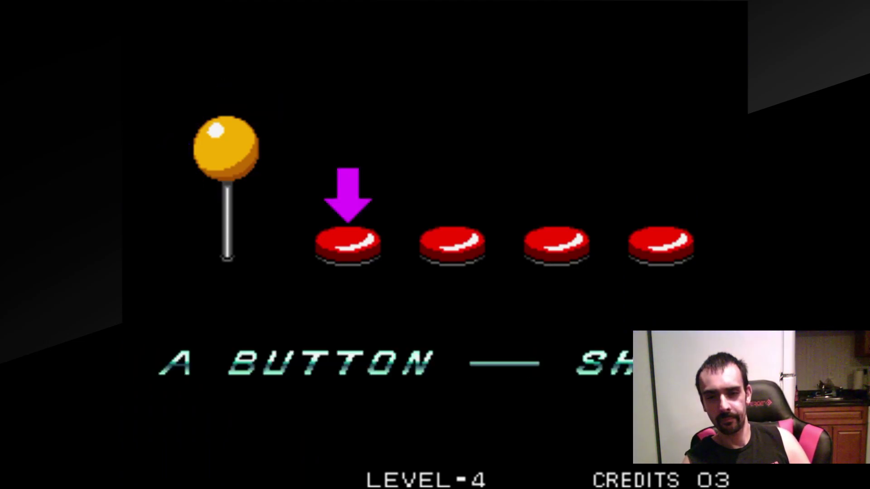
{"action": "key", "text": "z"}
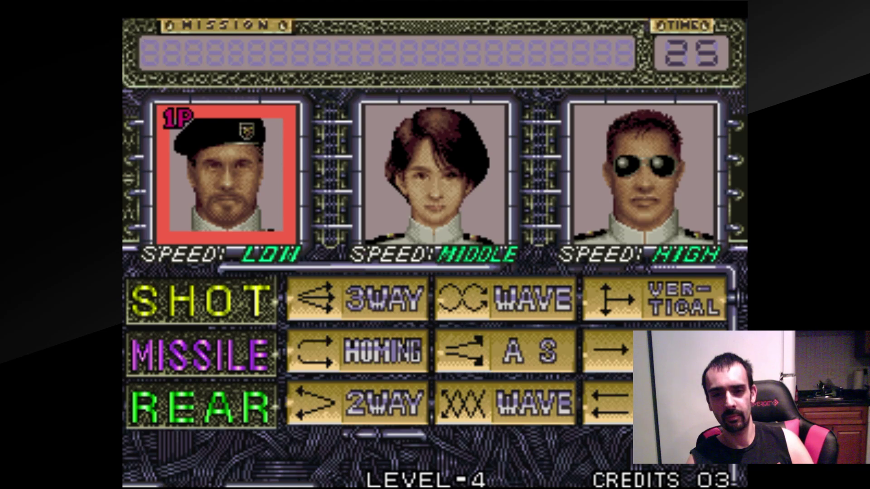
Insert another coin for an extra credit, then open and close the game's options menu
{"action": "key", "text": "5"}
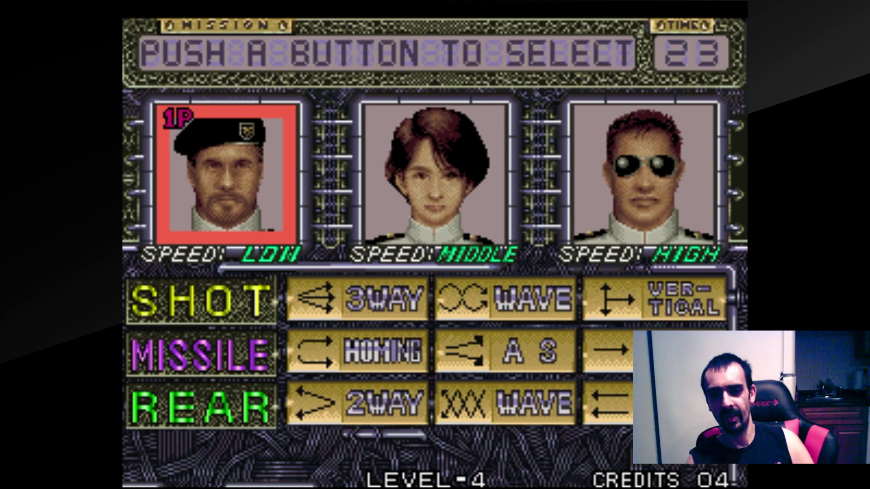
{"action": "key", "text": "F1"}
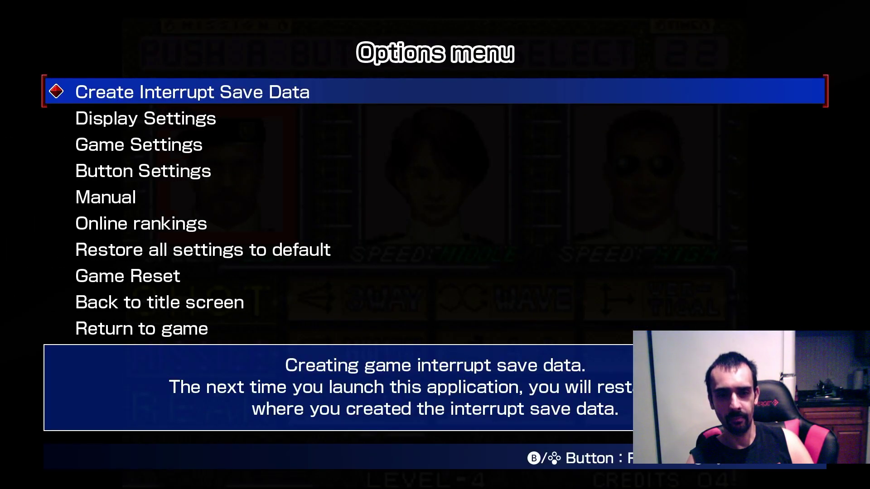
{"action": "key", "text": "Escape"}
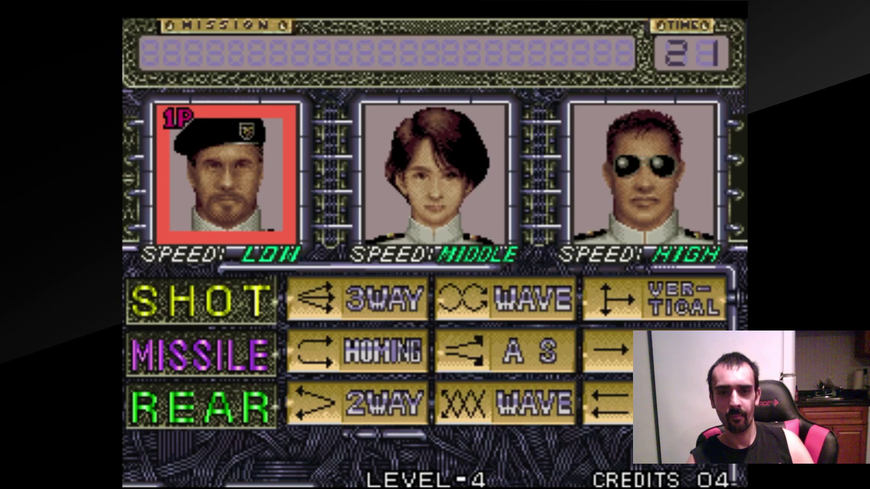
Pick the low-speed soldier pilot with 3WAY shot, HOMING missile and 2WAY rear weapons
{"action": "key", "text": "Right"}
{"action": "key", "text": "Left"}
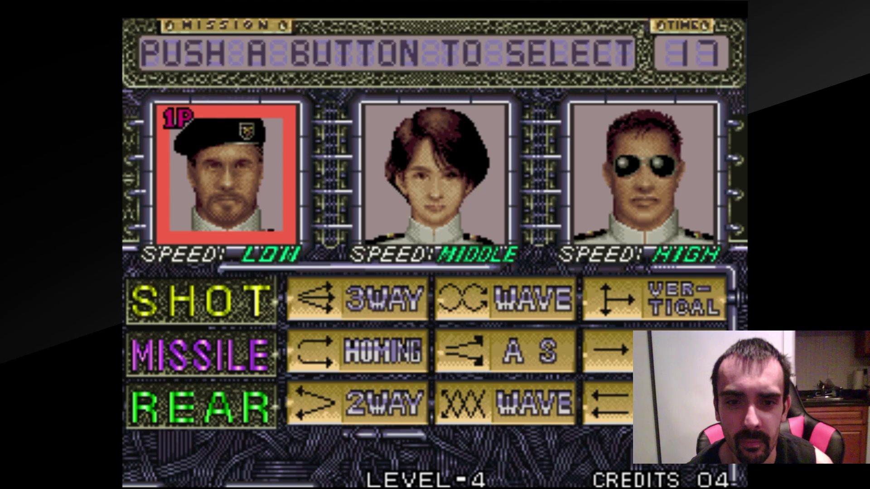
{"action": "key", "text": "z"}
{"action": "key", "text": "z"}
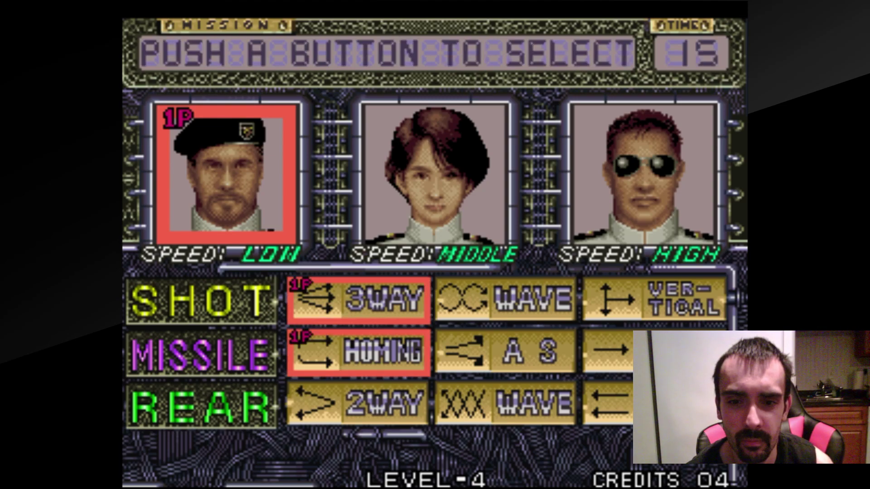
{"action": "key", "text": "z"}
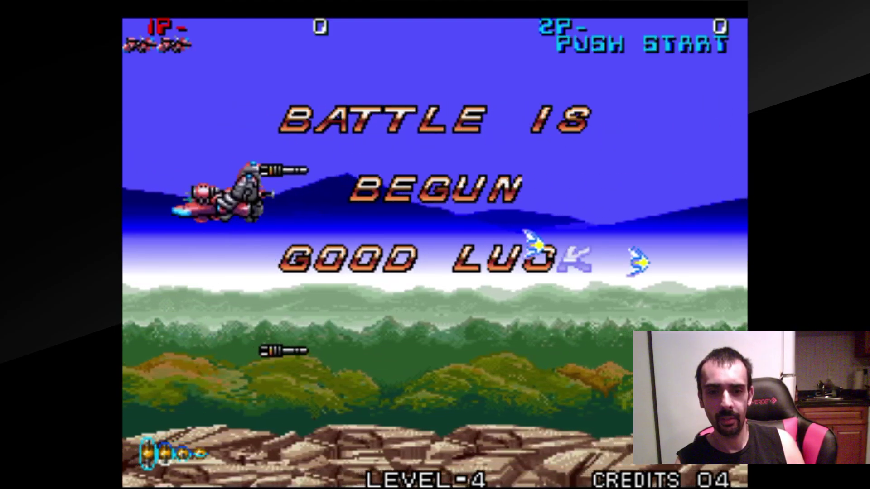
Fly the ship and shoot down the first wave of approaching helicopters
{"action": "key", "text": "Right"}
{"action": "key", "text": "Down"}
{"action": "key", "text": "z"}
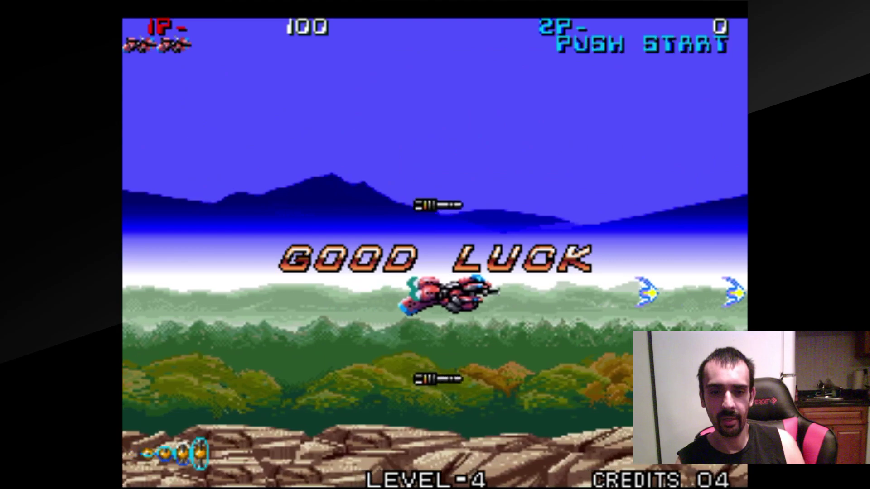
{"action": "key", "text": "Up"}
{"action": "key", "text": "z"}
{"action": "key", "text": "Left"}
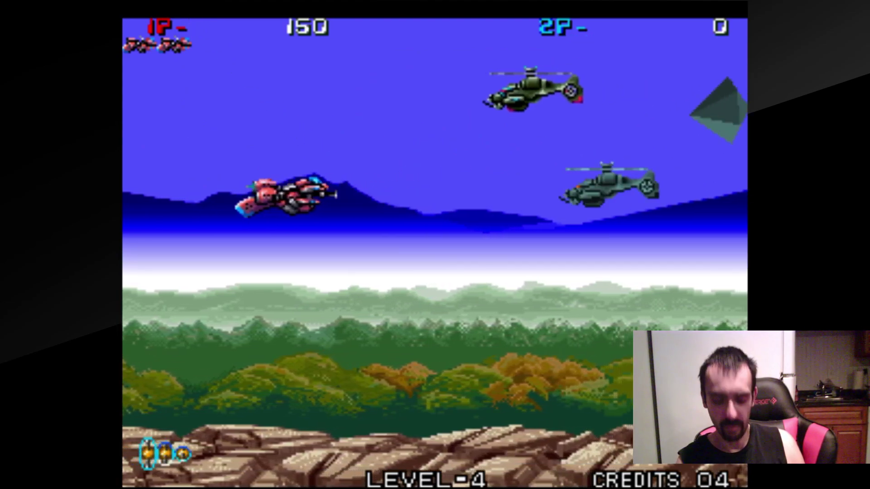
{"action": "key", "text": "Left"}
{"action": "key", "text": "Down"}
{"action": "key", "text": "Down"}
{"action": "key", "text": "z"}
{"action": "key", "text": "Up"}
{"action": "key", "text": "Right"}
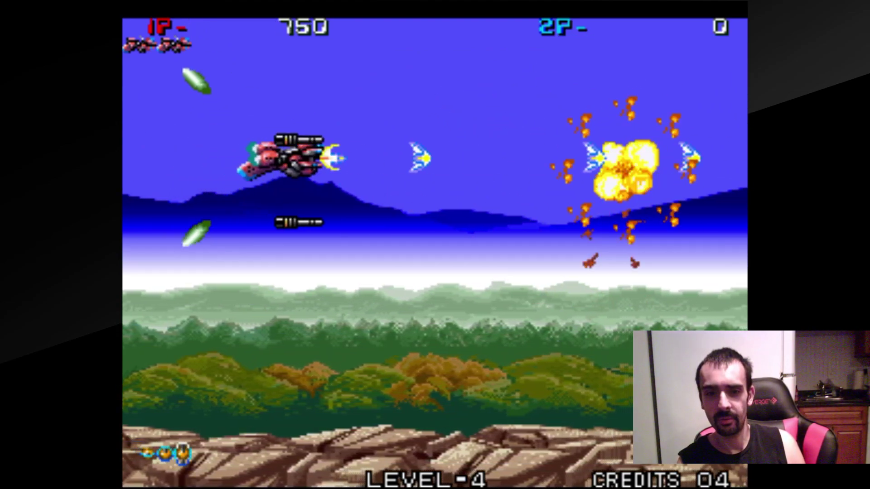
{"action": "key", "text": "Right"}
{"action": "key", "text": "z"}
{"action": "key", "text": "Down"}
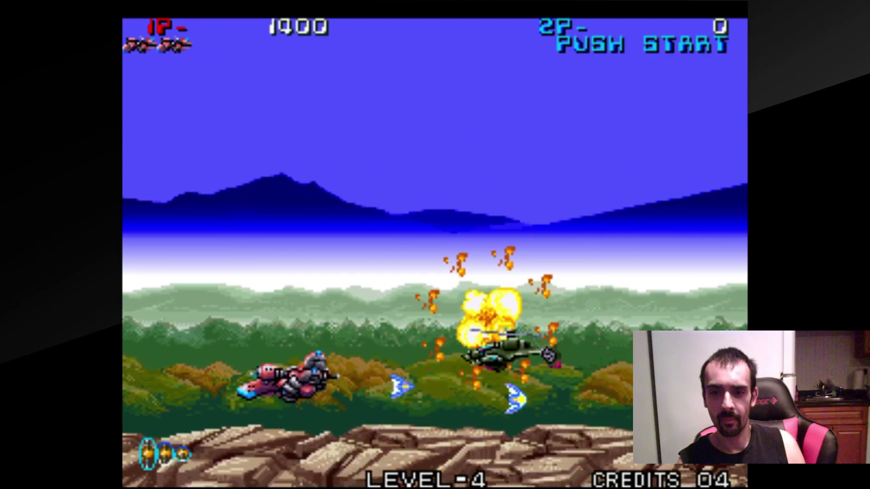
{"action": "key", "text": "Up"}
{"action": "key", "text": "z"}
{"action": "key", "text": "Down"}
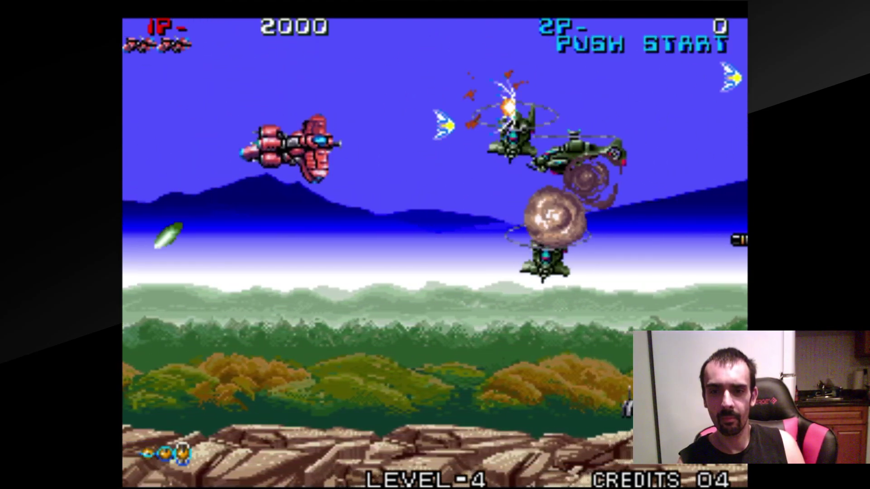
{"action": "key", "text": "Left"}
{"action": "key", "text": "Right"}
{"action": "key", "text": "Down"}
{"action": "key", "text": "z"}
{"action": "key", "text": "Down"}
After respawning, destroy the large helicopter and grab the power-ups it leaves
{"action": "key", "text": "Right"}
{"action": "key", "text": "z"}
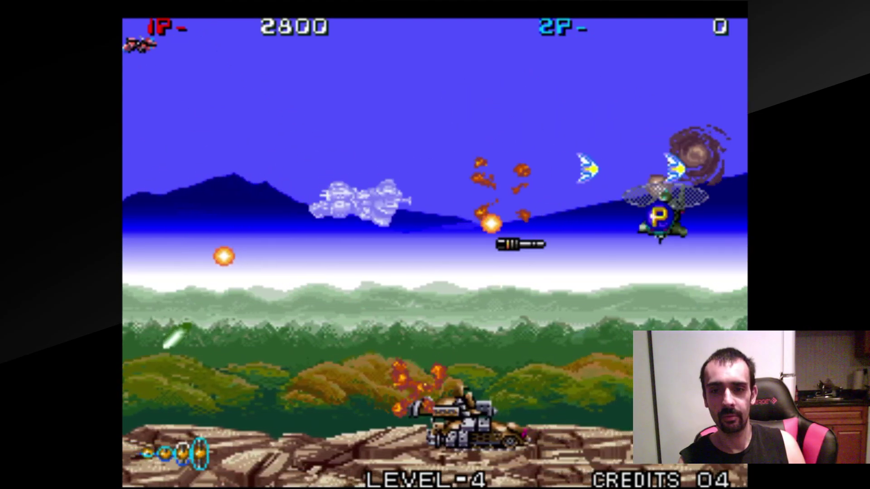
{"action": "key", "text": "Up"}
{"action": "key", "text": "Left"}
{"action": "key", "text": "Right"}
{"action": "key", "text": "Down"}
{"action": "key", "text": "Right"}
{"action": "key", "text": "Up"}
{"action": "key", "text": "z"}
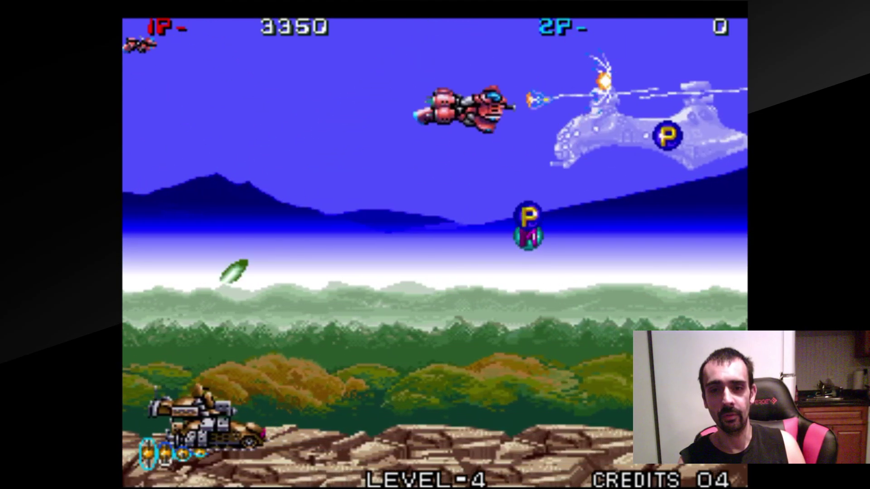
{"action": "key", "text": "Down"}
{"action": "key", "text": "Left"}
{"action": "key", "text": "z"}
{"action": "key", "text": "Down"}
{"action": "key", "text": "Right"}
{"action": "key", "text": "Up"}
{"action": "key", "text": "Down"}
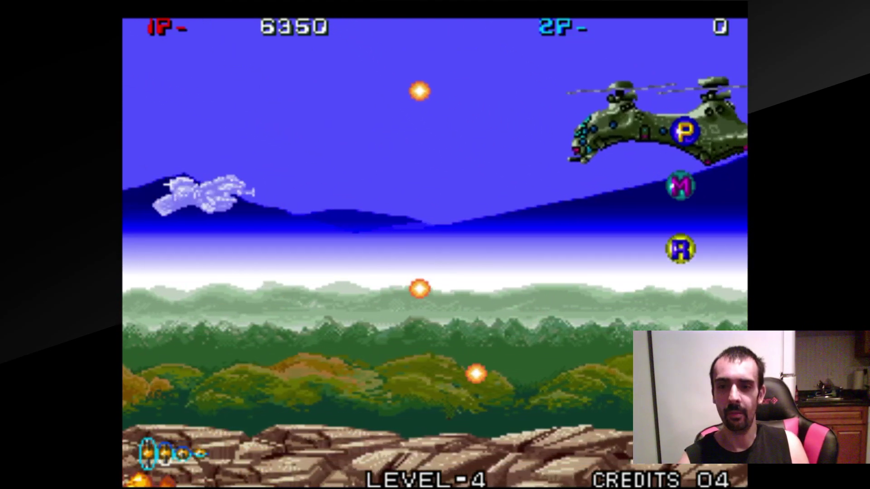
{"action": "key", "text": "Up"}
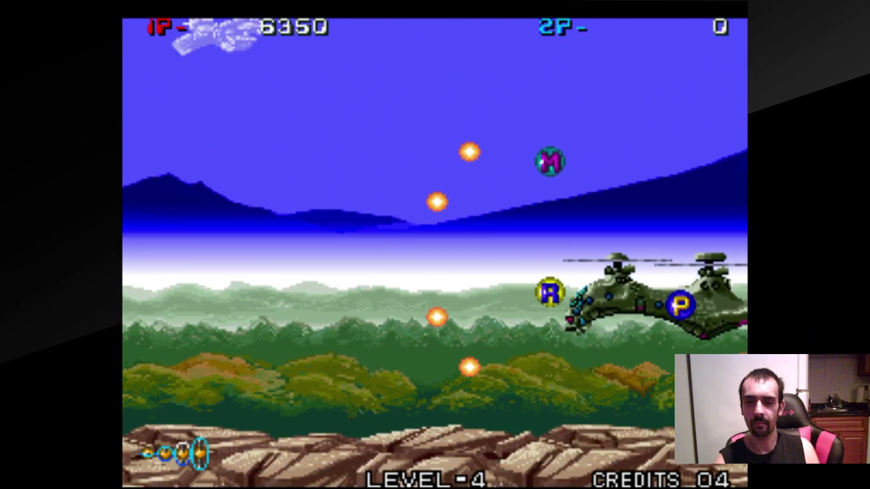
{"action": "key", "text": "Down"}
{"action": "key", "text": "z"}
{"action": "key", "text": "Down"}
{"action": "key", "text": "Right"}
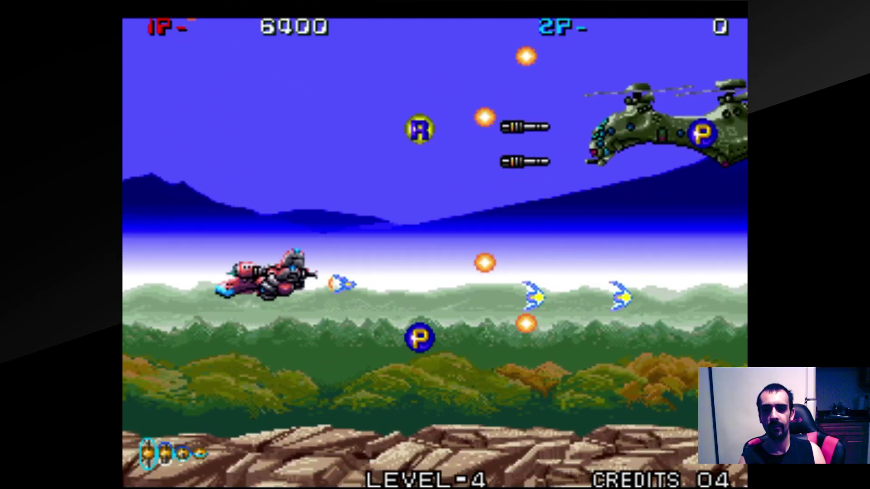
{"action": "key", "text": "Up"}
{"action": "key", "text": "Down"}
{"action": "key", "text": "z"}
{"action": "key", "text": "Right"}
{"action": "key", "text": "Down"}
{"action": "key", "text": "Up"}
{"action": "key", "text": "Left"}
{"action": "key", "text": "Down"}
Keep firing at the tank and the incoming helicopters while dodging around the screen
{"action": "key", "text": "Down"}
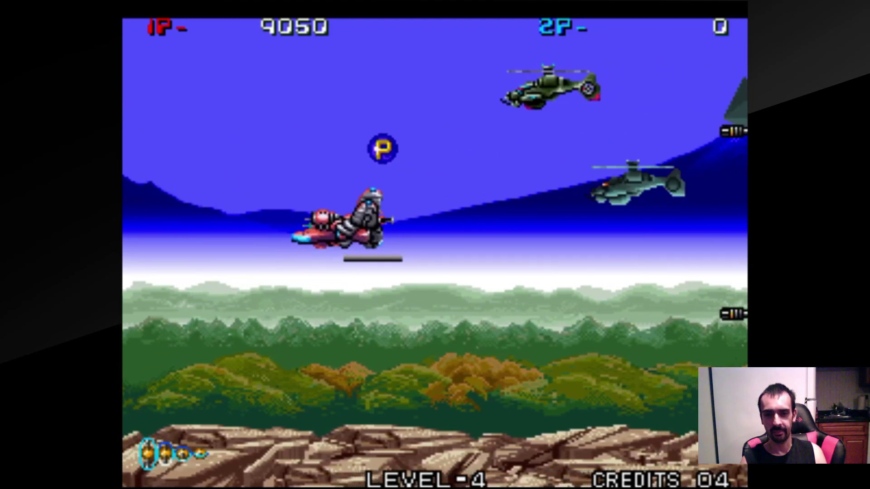
{"action": "key", "text": "Up"}
{"action": "key", "text": "Left"}
{"action": "key", "text": "Down"}
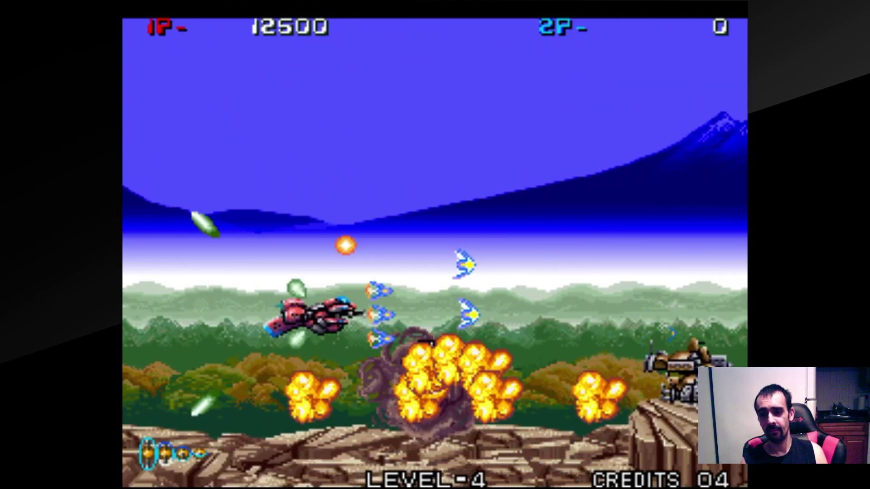
{"action": "key", "text": "Up"}
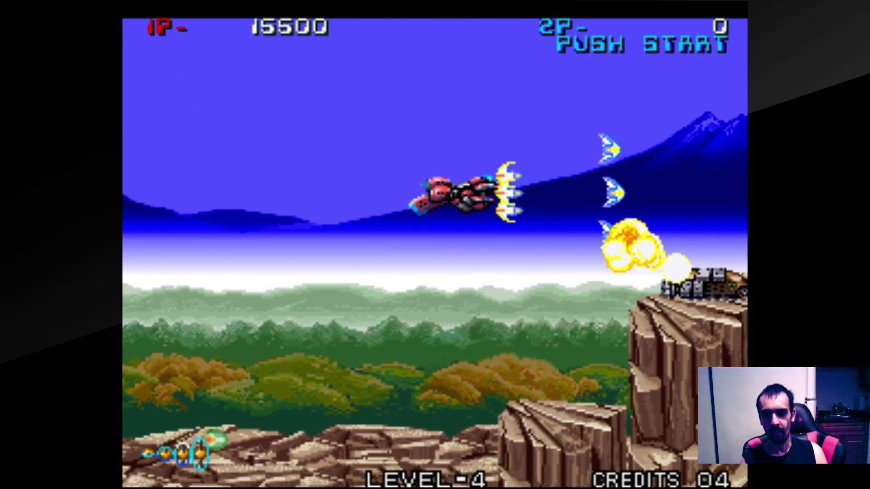
{"action": "key", "text": "Up"}
{"action": "key", "text": "Left"}
{"action": "key", "text": "Down"}
{"action": "key", "text": "Right"}
{"action": "key", "text": "Up"}
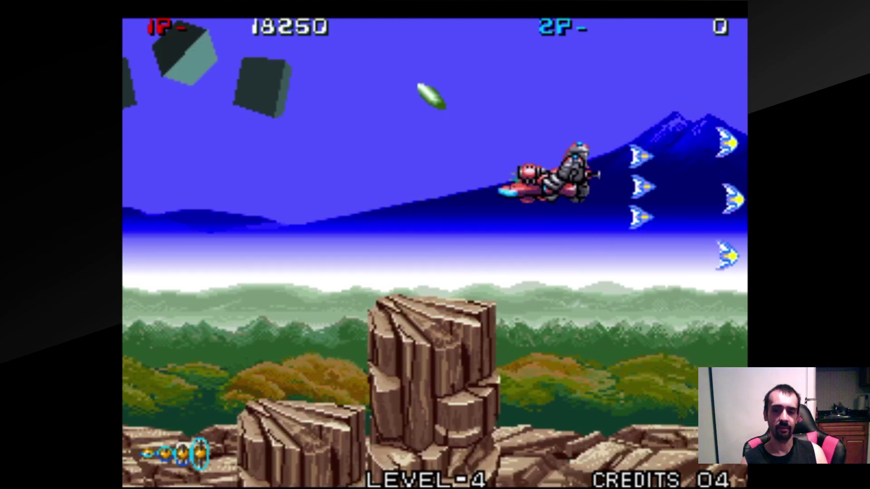
{"action": "key", "text": "Left"}
{"action": "key", "text": "Right"}
{"action": "key", "text": "Down"}
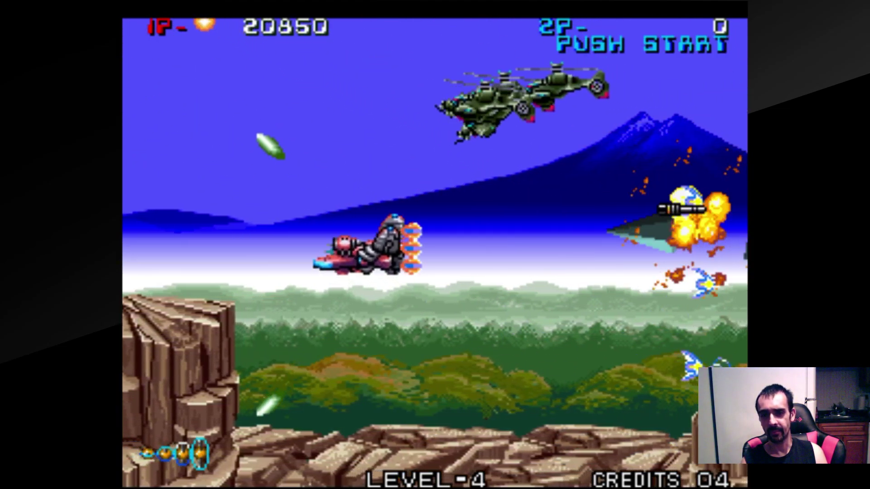
{"action": "key", "text": "Up"}
{"action": "key", "text": "Left"}
{"action": "key", "text": "Up"}
{"action": "key", "text": "Down"}
{"action": "key", "text": "Right"}
{"action": "key", "text": "Down"}
{"action": "key", "text": "Left"}
{"action": "key", "text": "Up"}
{"action": "key", "text": "Left"}
{"action": "key", "text": "Down"}
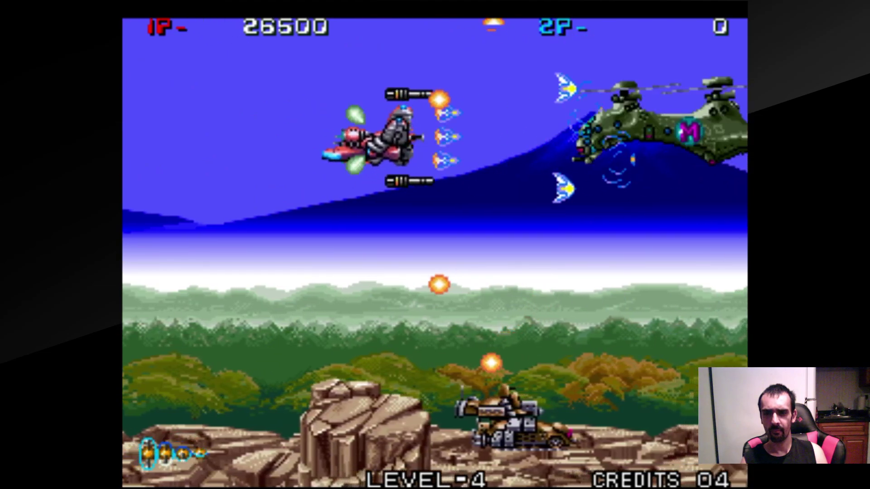
Attack the next large helicopter and collect the M missile power-up
{"action": "key", "text": "Down"}
{"action": "key", "text": "Up"}
{"action": "key", "text": "Left"}
{"action": "key", "text": "Down"}
{"action": "key", "text": "Left"}
{"action": "key", "text": "Right"}
{"action": "key", "text": "Up"}
{"action": "key", "text": "Left"}
{"action": "key", "text": "Up"}
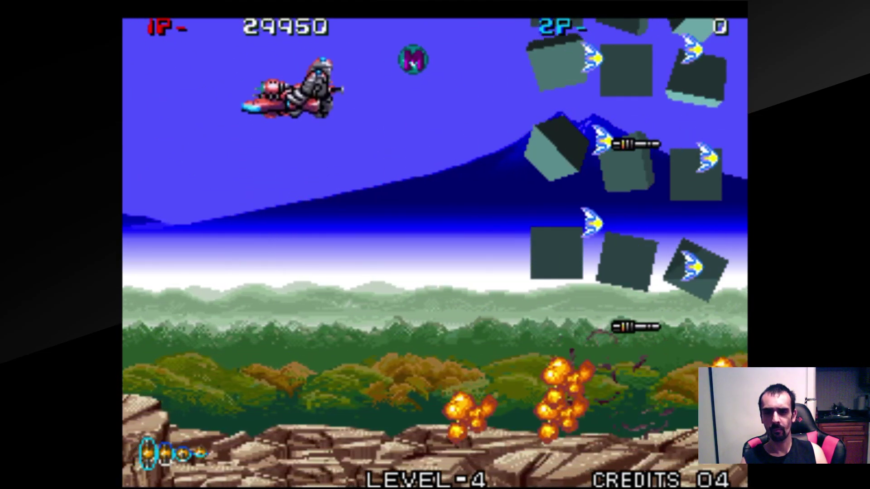
{"action": "key", "text": "Right"}
{"action": "key", "text": "Down"}
{"action": "key", "text": "Left"}
{"action": "key", "text": "Up"}
Strafe the ground tank and nearby enemies, raising the score to 40400
{"action": "key", "text": "Right"}
{"action": "key", "text": "Down"}
{"action": "key", "text": "Left"}
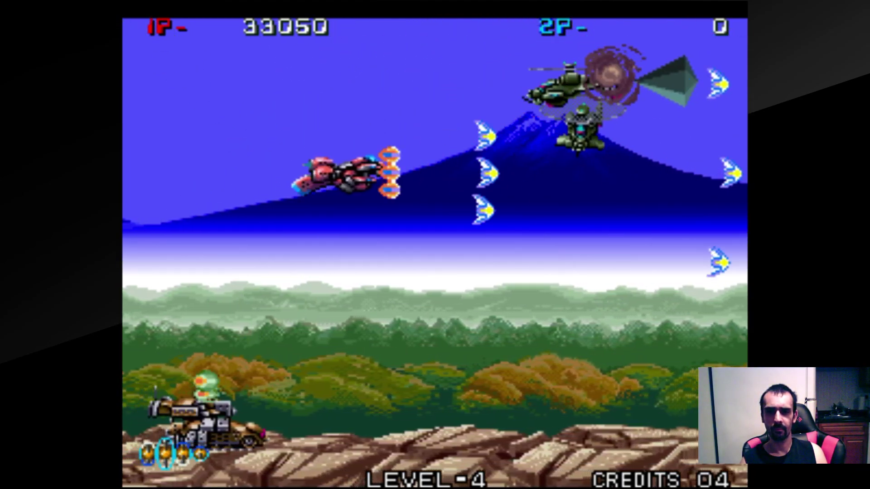
{"action": "key", "text": "Up"}
{"action": "key", "text": "Down"}
{"action": "key", "text": "Left"}
{"action": "key", "text": "Down"}
{"action": "key", "text": "Right"}
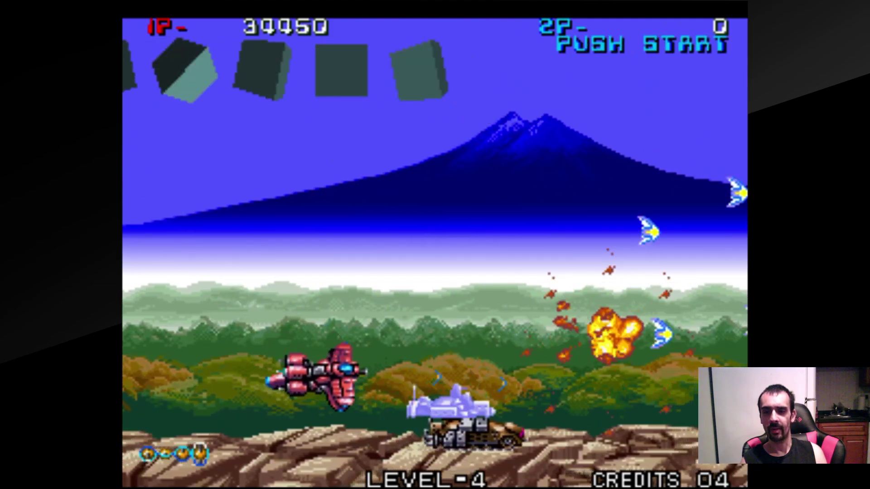
{"action": "key", "text": "Down"}
{"action": "key", "text": "Right"}
{"action": "key", "text": "Up"}
{"action": "key", "text": "Right"}
{"action": "key", "text": "Left"}
{"action": "key", "text": "Down"}
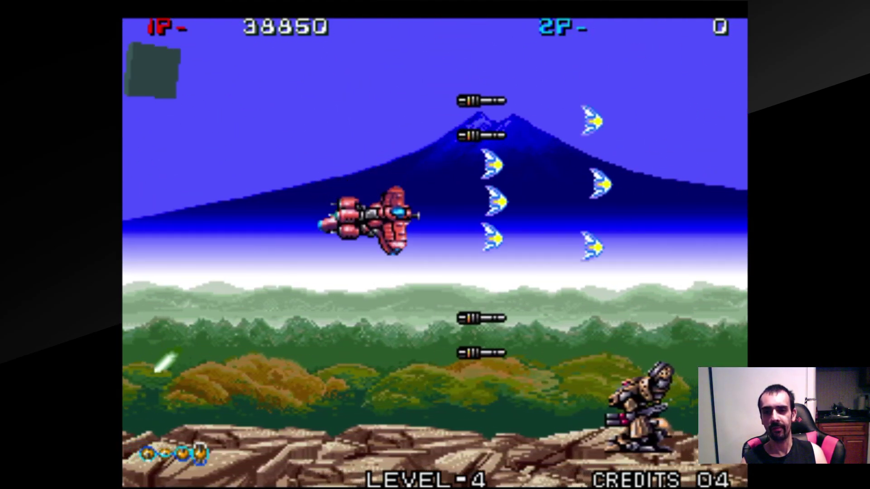
{"action": "key", "text": "Right"}
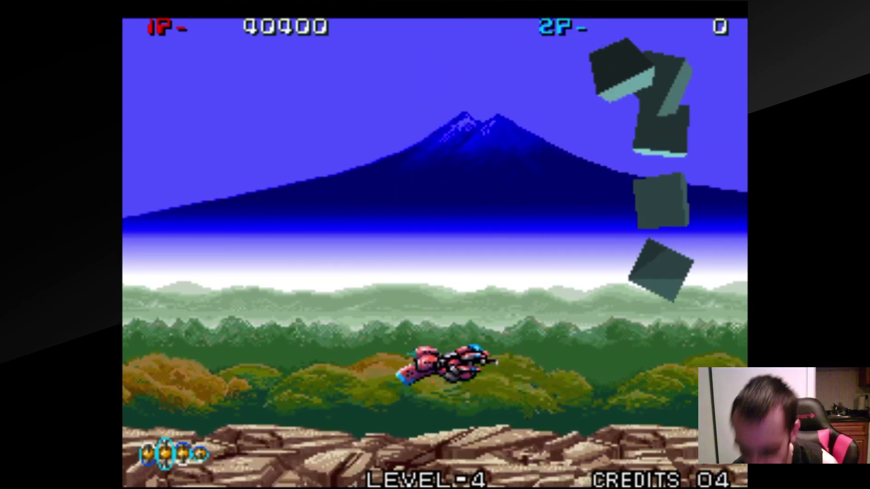
Suspend ACA NEOGEO ZED BLADE with the HOME button, leaving it running in the background
{"action": "key", "text": "Home"}
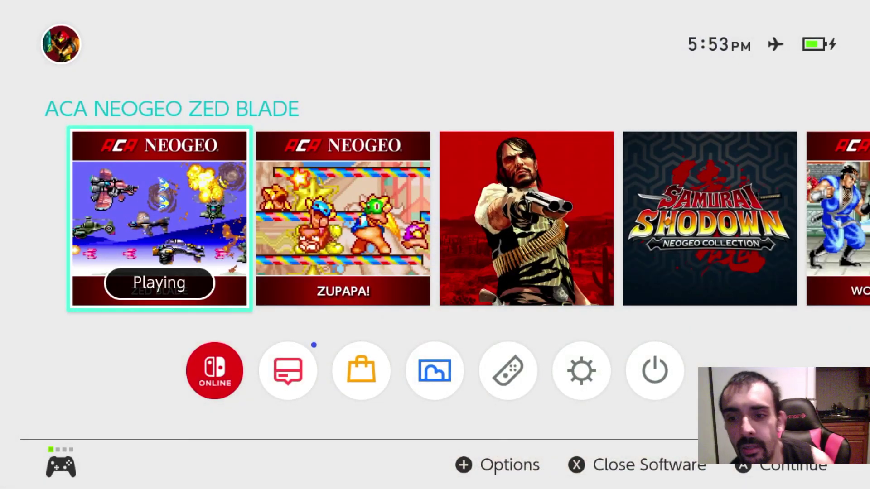